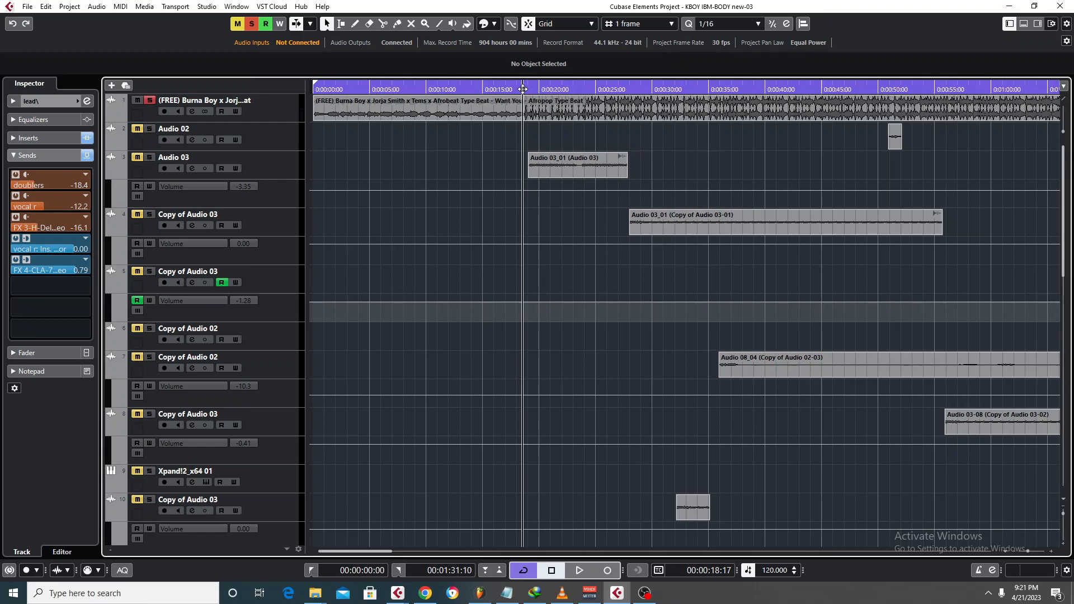
Step: Play the finished mix from about 18 seconds, then stop and return the playhead to that point
key("space")
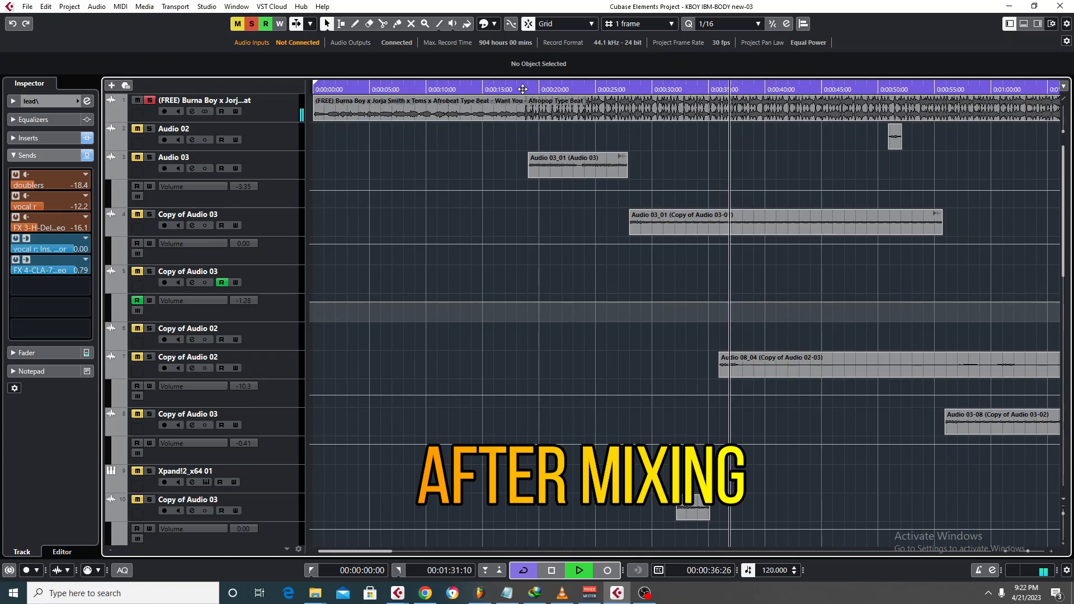
key("space")
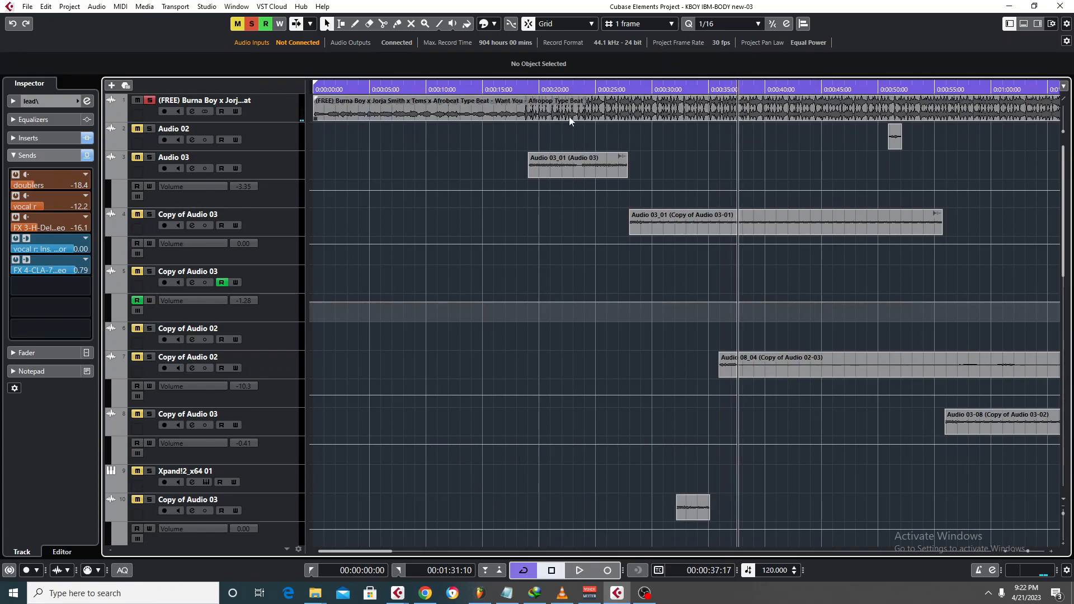
left_click(521, 88)
Step: Bypass all inserts and sends on the lead group track
scroll(167, 179, "down", 10)
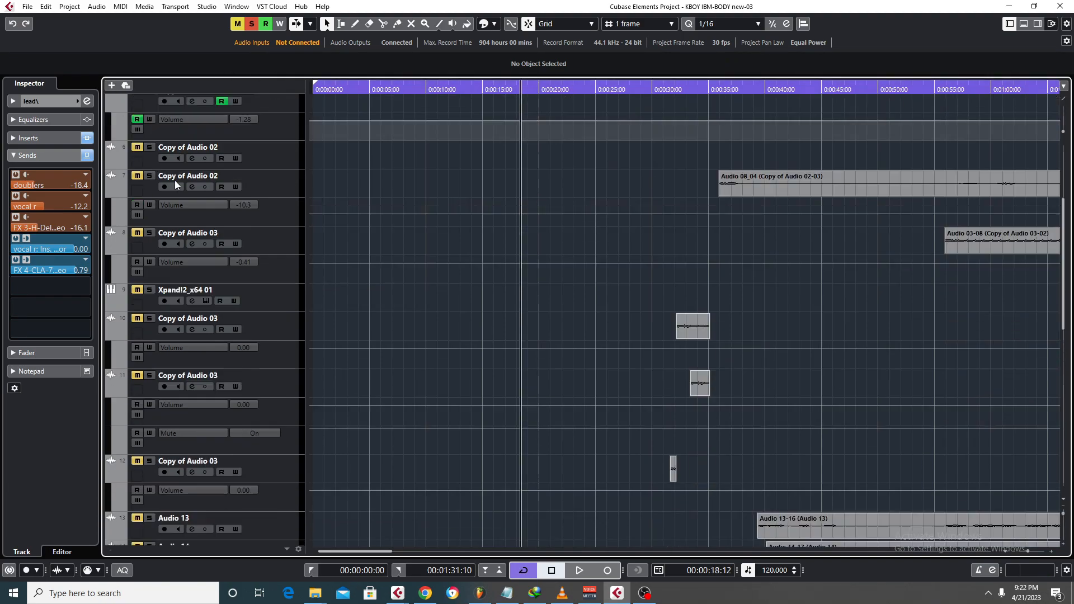
scroll(52, 203, "up", 2)
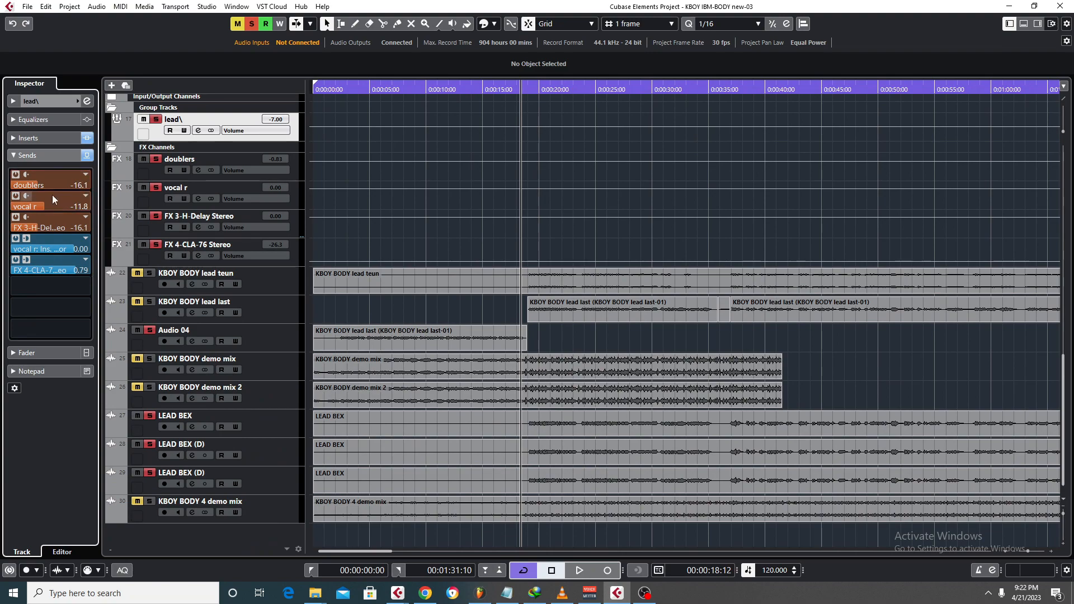
left_click(86, 155)
left_click(87, 138)
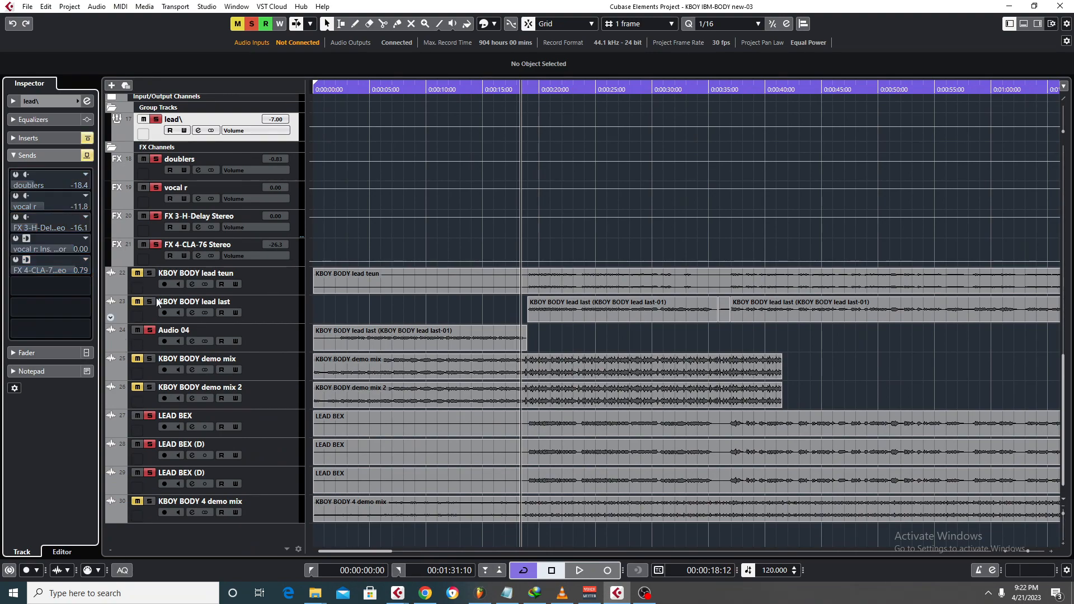
Step: Play the unprocessed vocals with the beat from about 18 seconds, then stop playback
scroll(668, 145, "up", 8)
scroll(666, 153, "down", 8)
key("space")
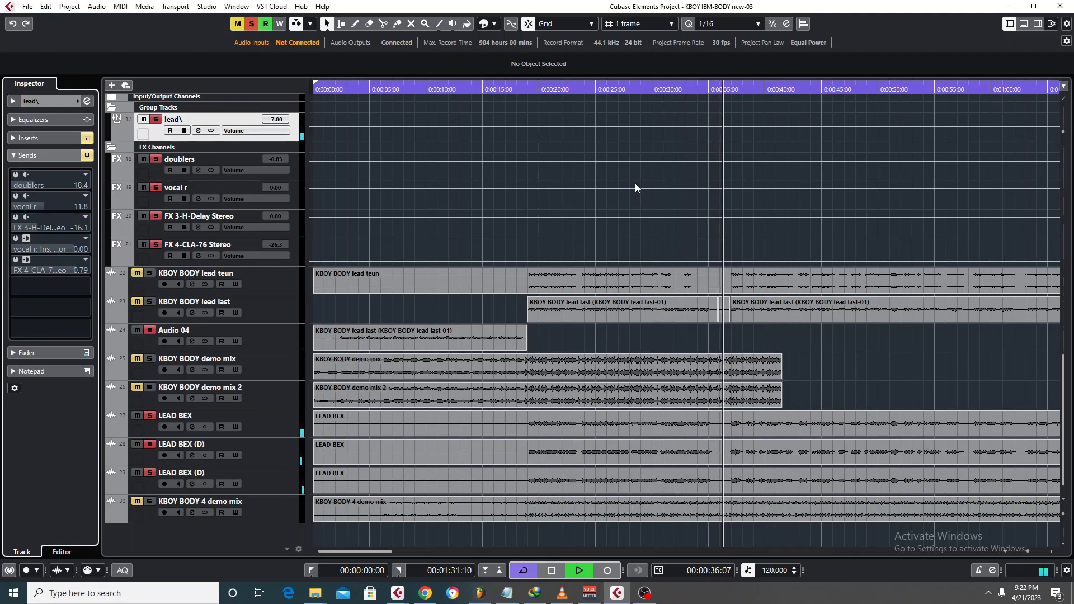
key("space")
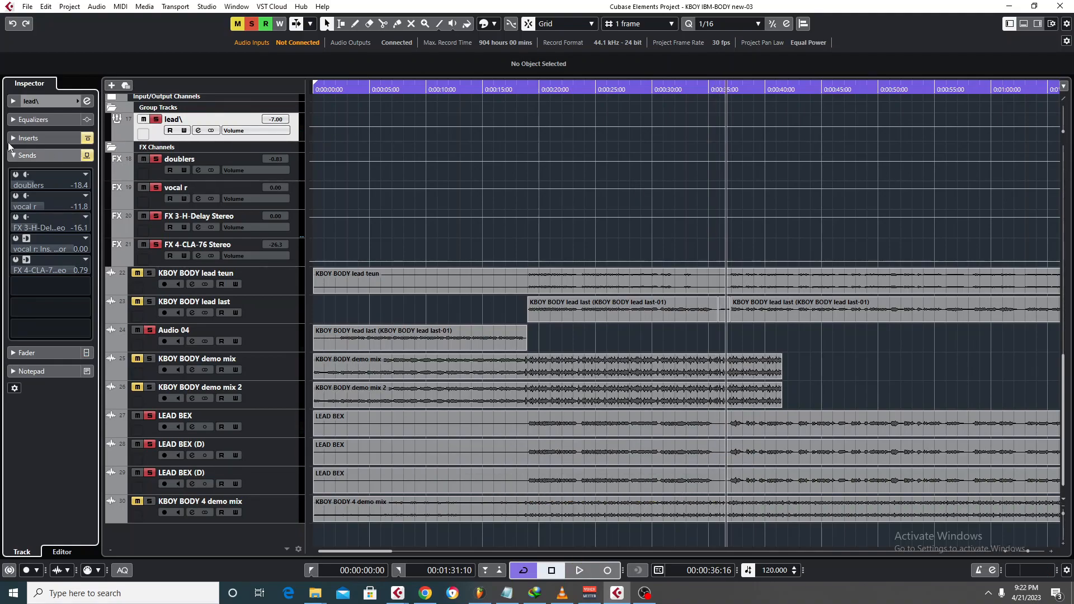
Step: Reactivate the lead group's inserts with only Auto-Tune Pro enabled, review its editor during playback, and close the editor
left_click(23, 138)
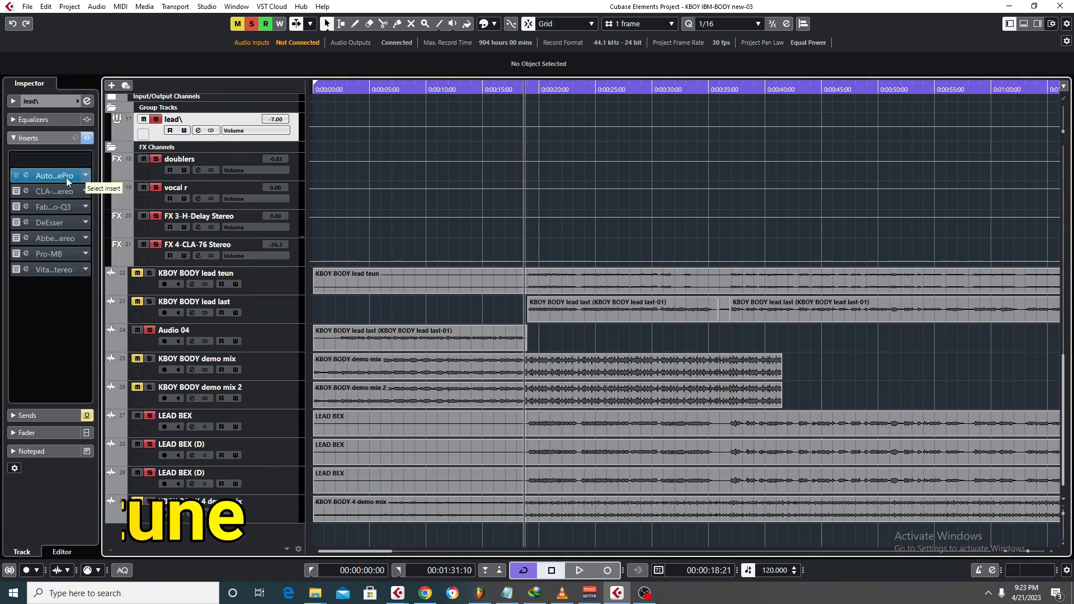
left_click(27, 175)
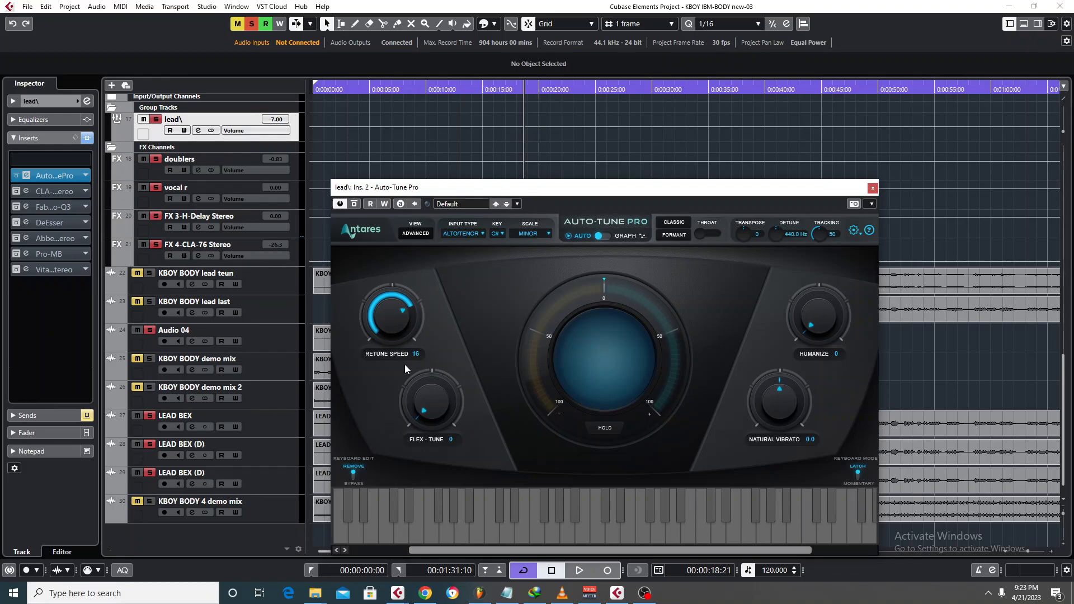
left_click_drag(585, 189, 204, 172)
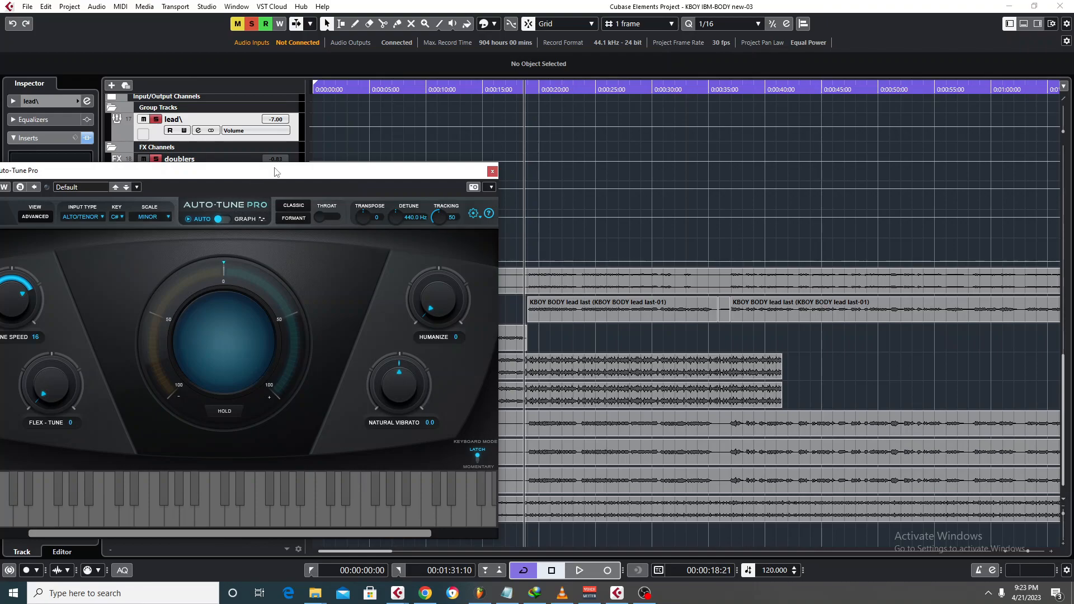
key("space")
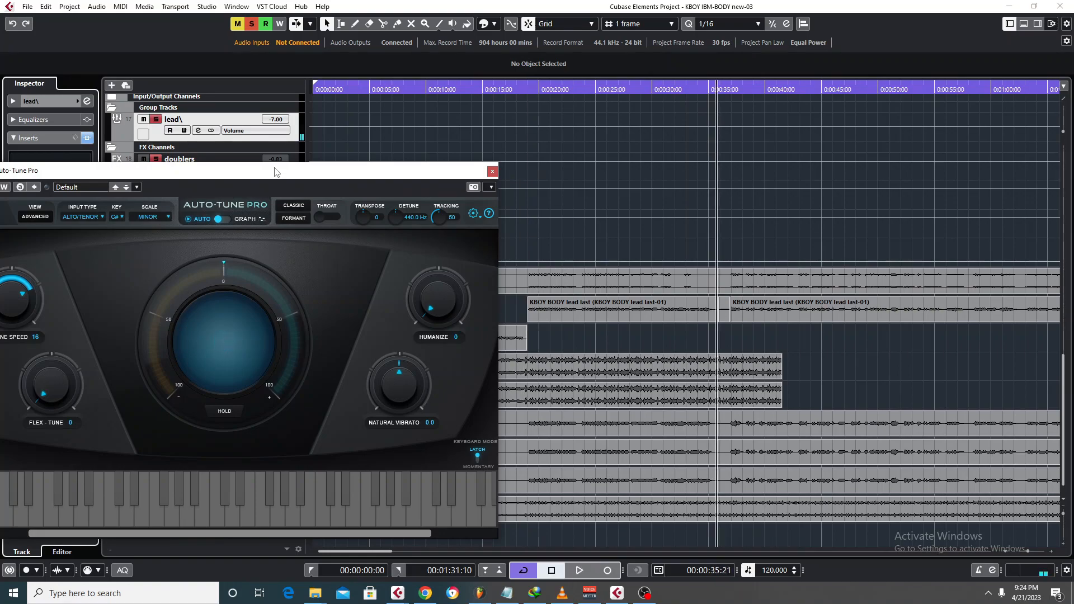
left_click(492, 172)
Step: Unmute and solo the beat track, then play it with the auto-tuned vocals from about 18 seconds
scroll(388, 193, "up", 10)
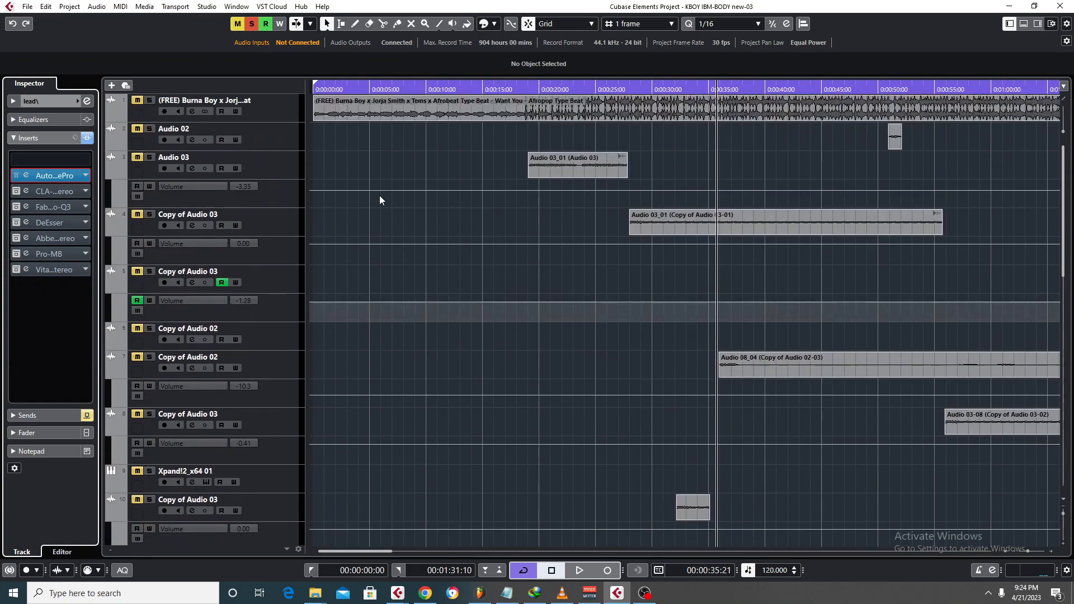
left_click(133, 100)
left_click(150, 100)
left_click(525, 89)
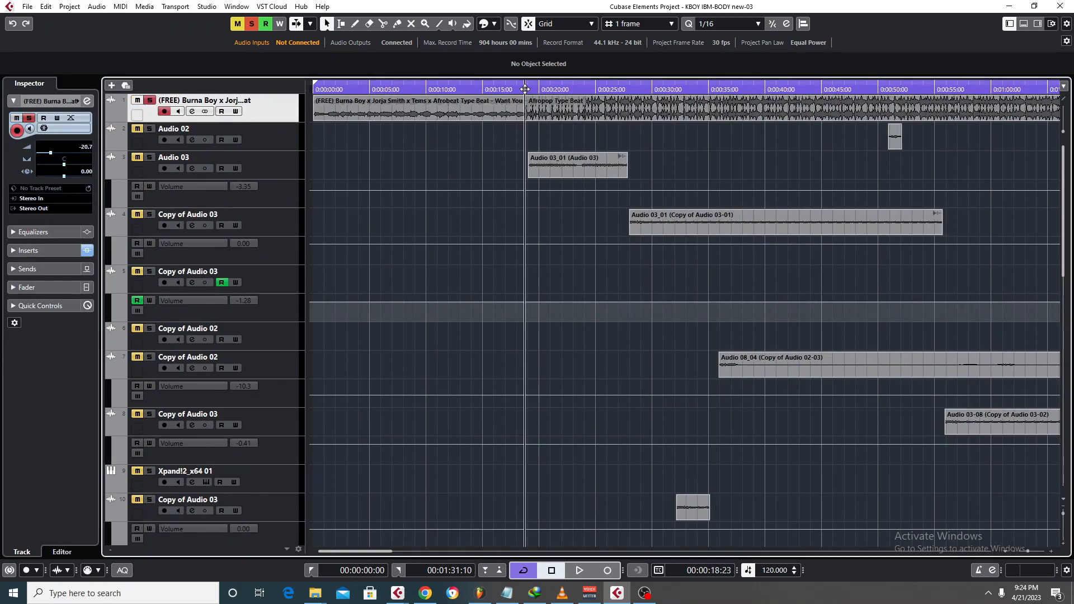
key("space")
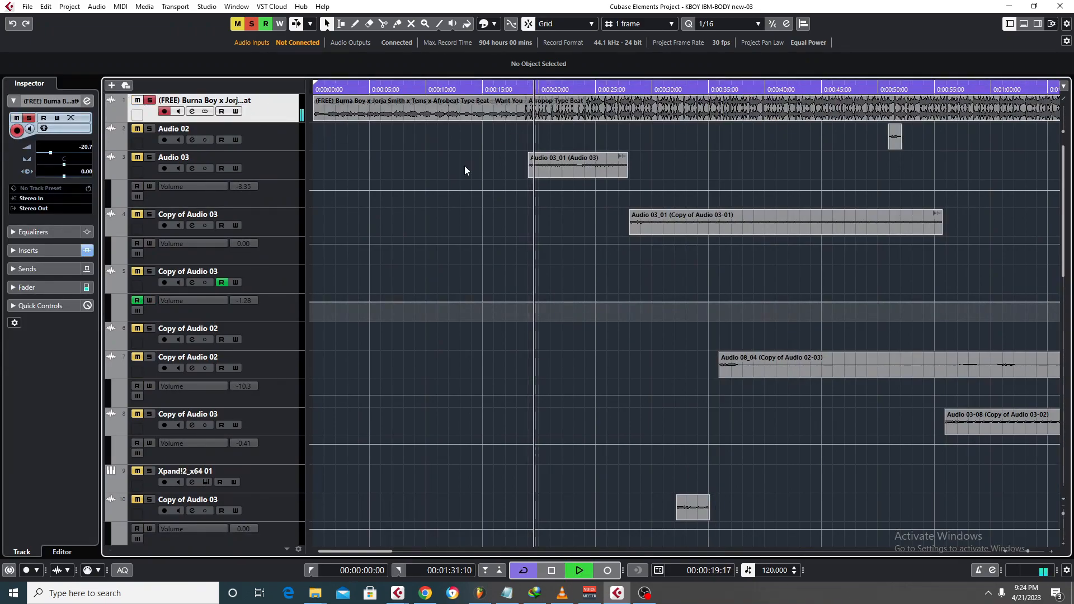
scroll(343, 338, "down", 10)
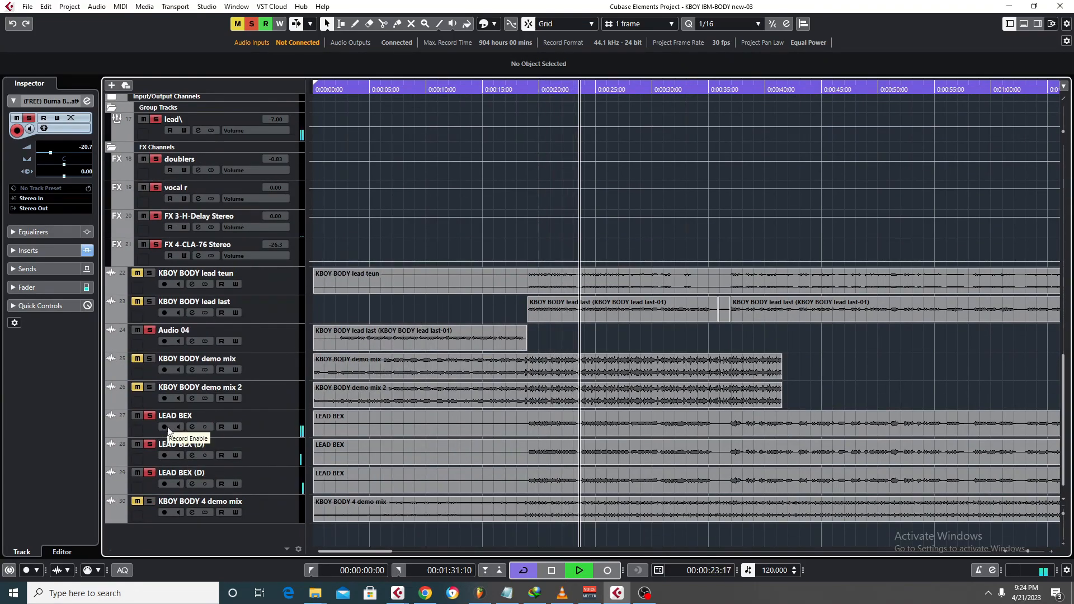
Step: Stop playback, then activate the CLA-76 compressor insert on the lead group and show its editor
left_click(154, 135)
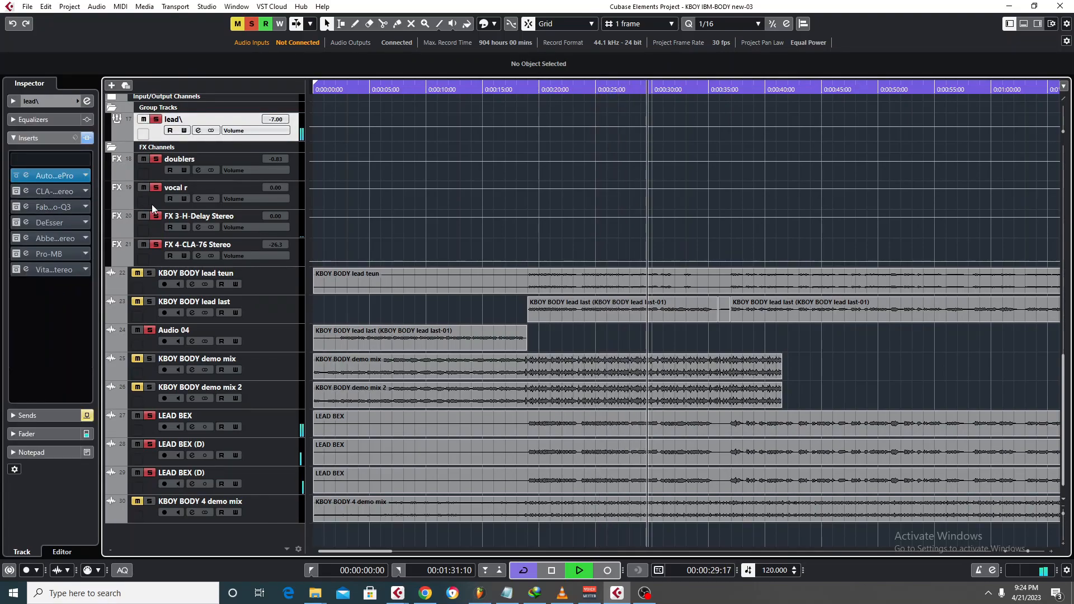
key("space")
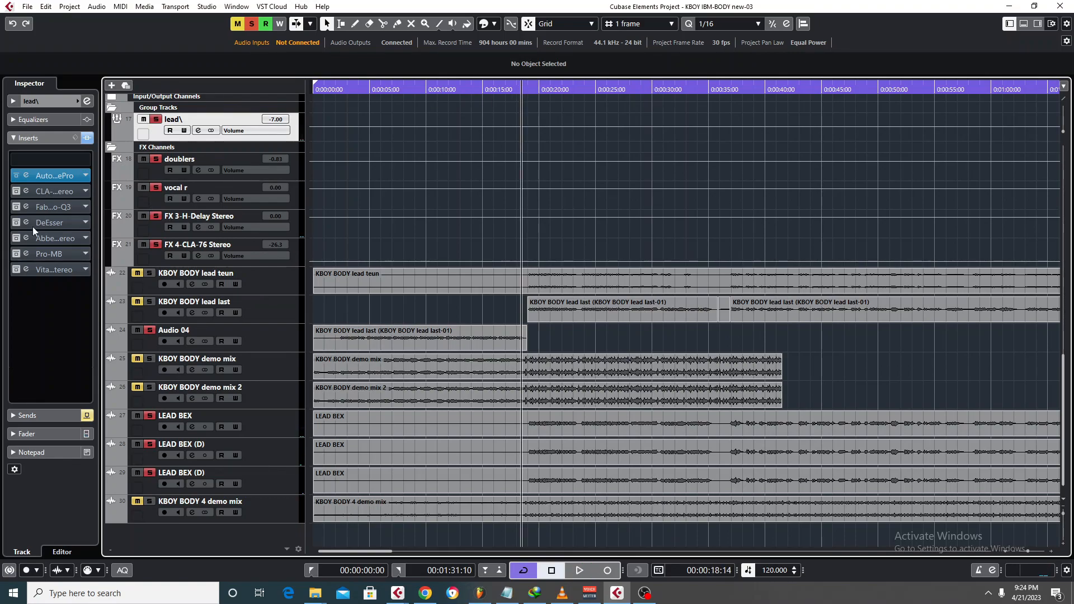
left_click(23, 193)
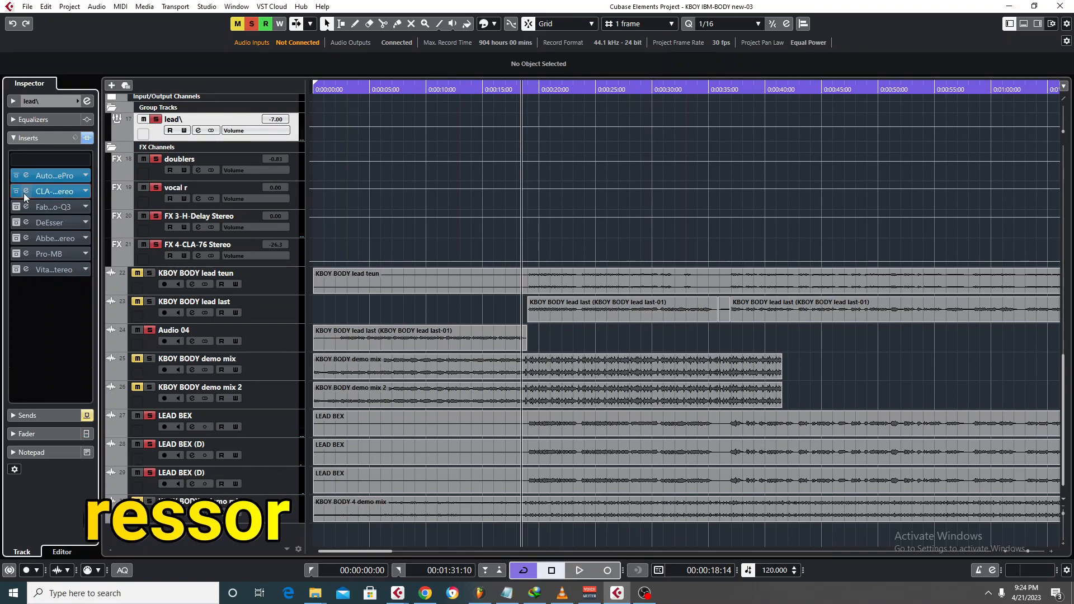
left_click_drag(481, 208, 207, 167)
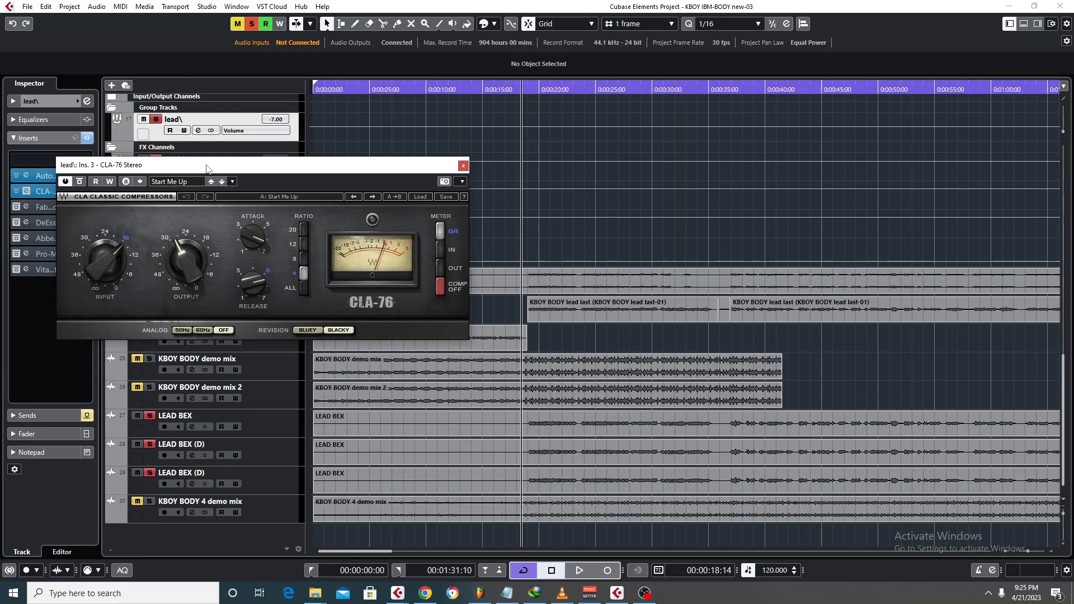
Step: Play the vocals through the CLA-76 compressor while watching its settings and meter, then stop
key("space")
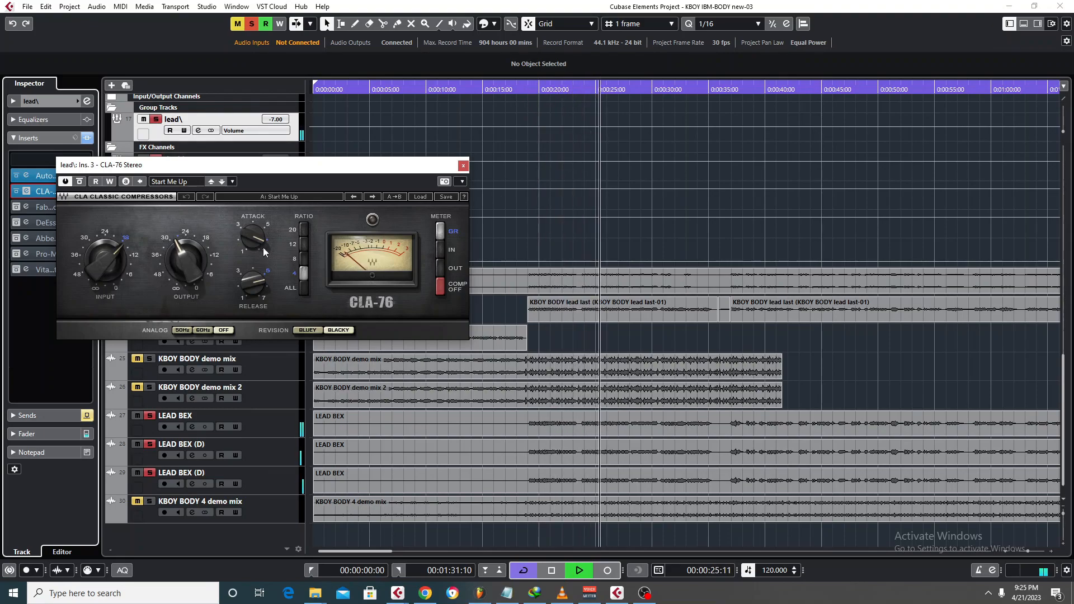
mouse_move(178, 264)
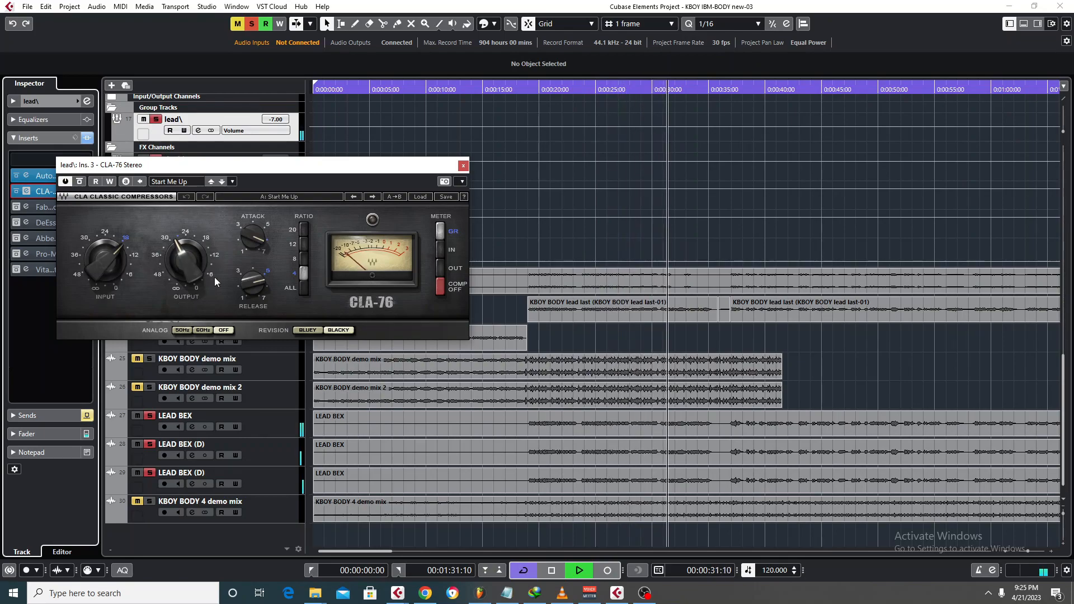
left_click_drag(216, 167, 279, 103)
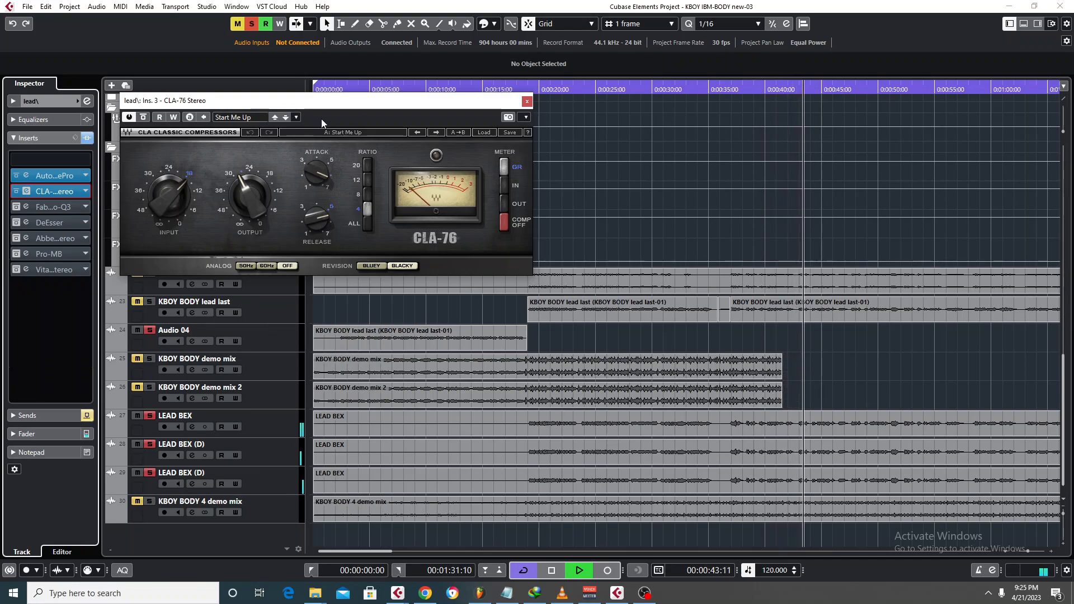
key("space")
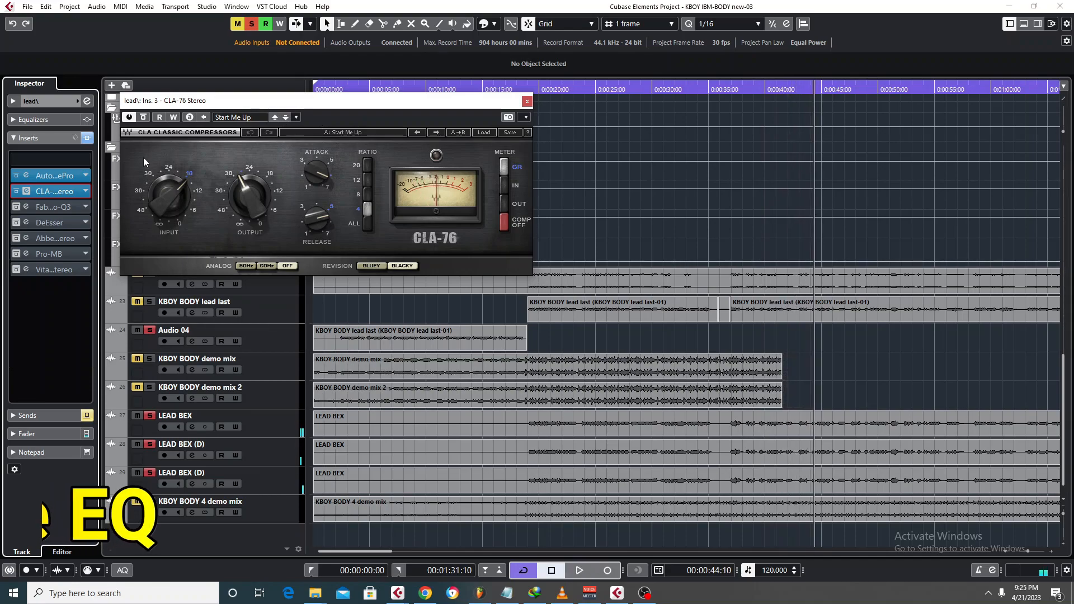
Step: Activate the FabFilter Pro-Q 3 insert on the lead group, show its editor, and set the playhead to about 18 seconds
left_click(26, 211)
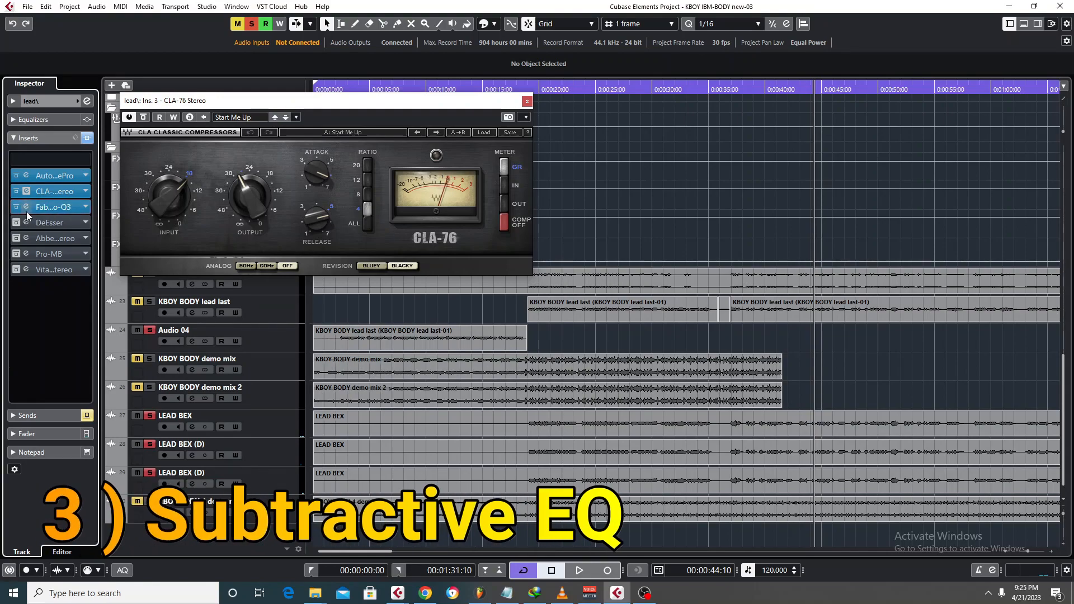
left_click(27, 210)
left_click_drag(582, 248, 247, 212)
left_click(522, 86)
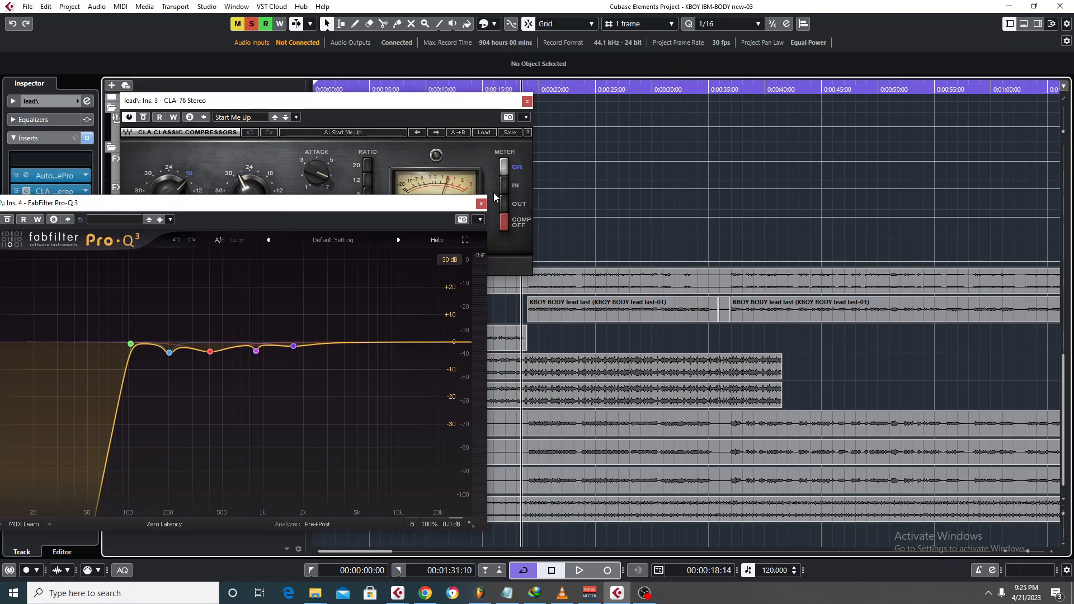
Step: Play the vocals and toggle the Pro-Q 3 off and on to compare the subtractive EQ
key("space")
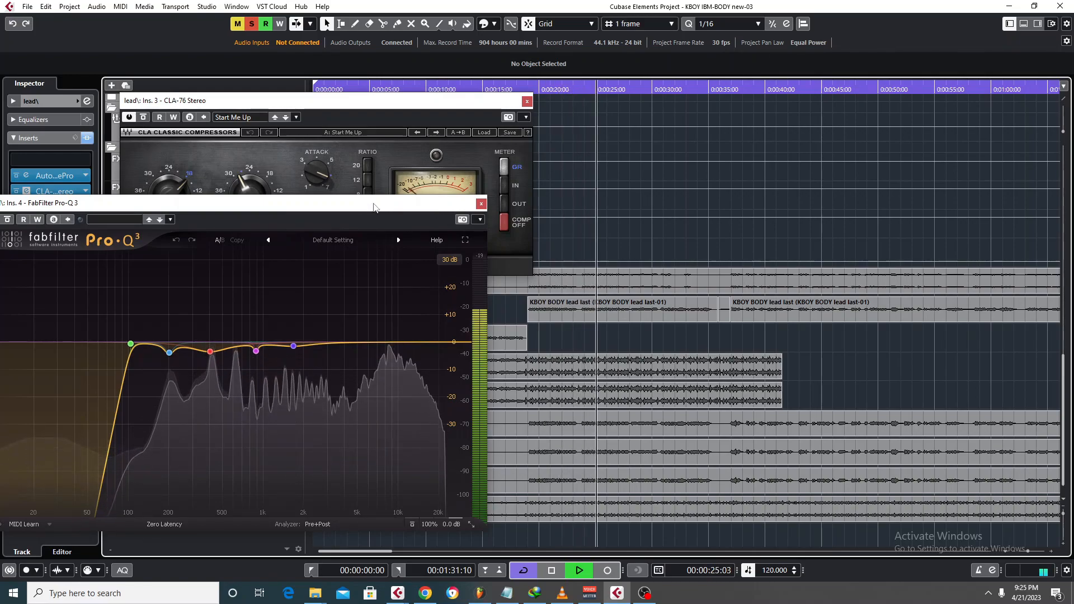
left_click_drag(365, 210, 406, 236)
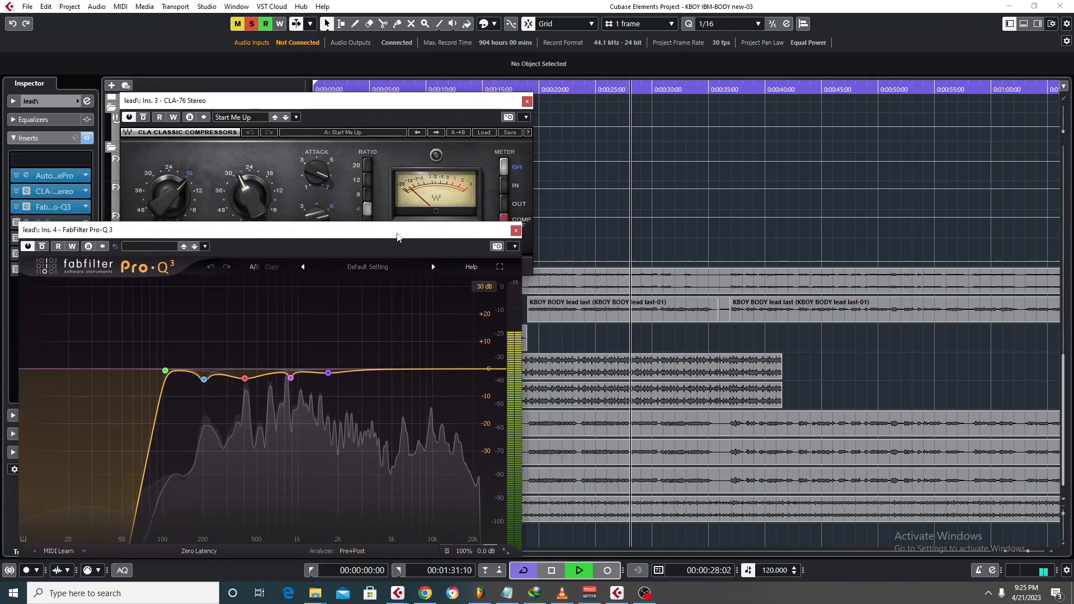
left_click(27, 247)
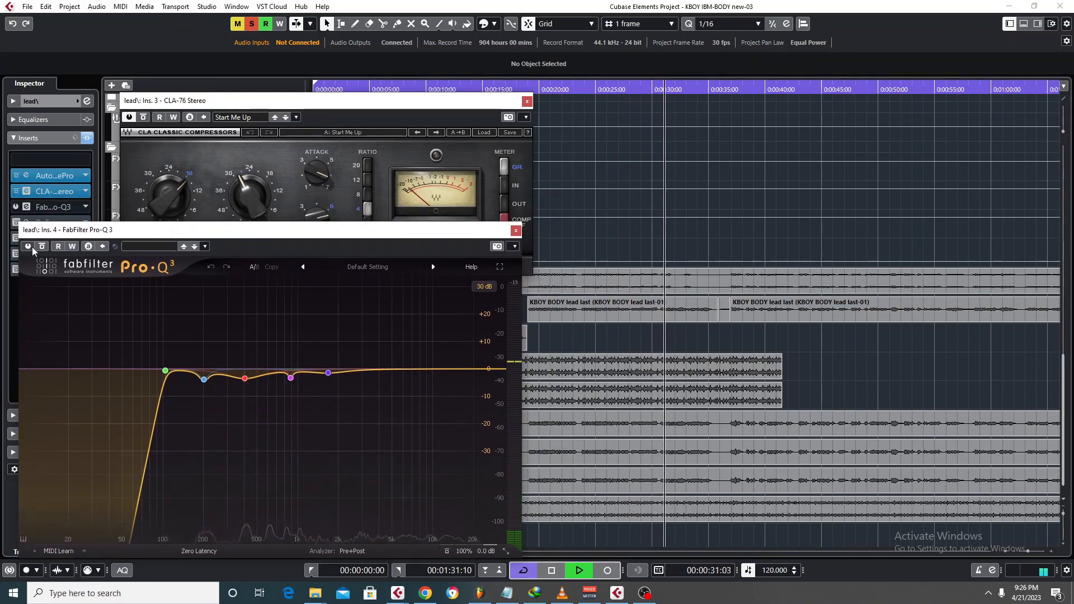
left_click(28, 246)
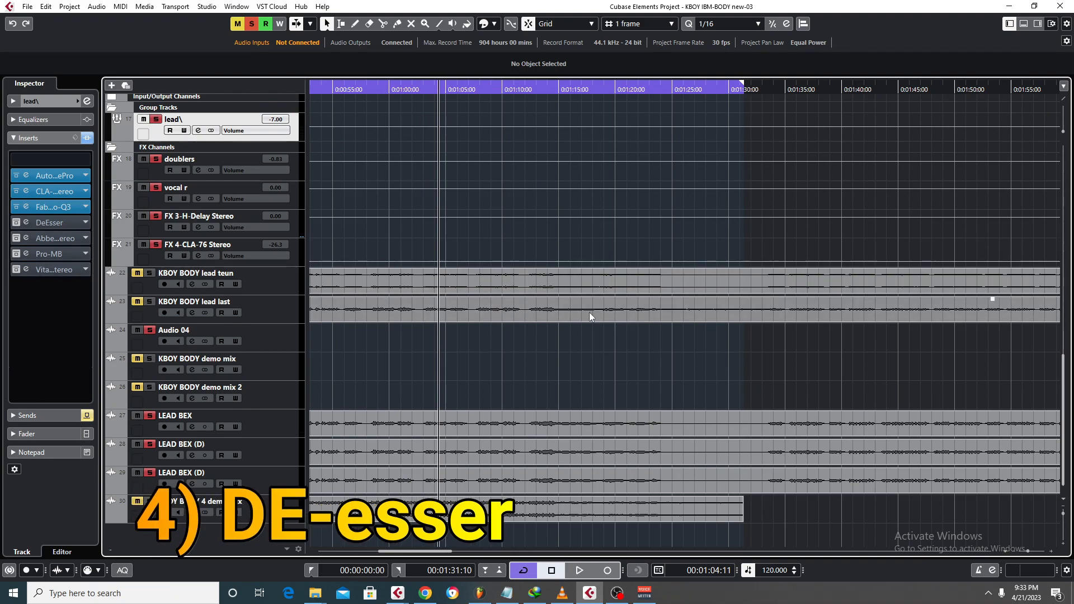
Step: Activate the DeEsser insert on the lead group and play the vocals from about 18 seconds
left_click_drag(404, 552, 346, 552)
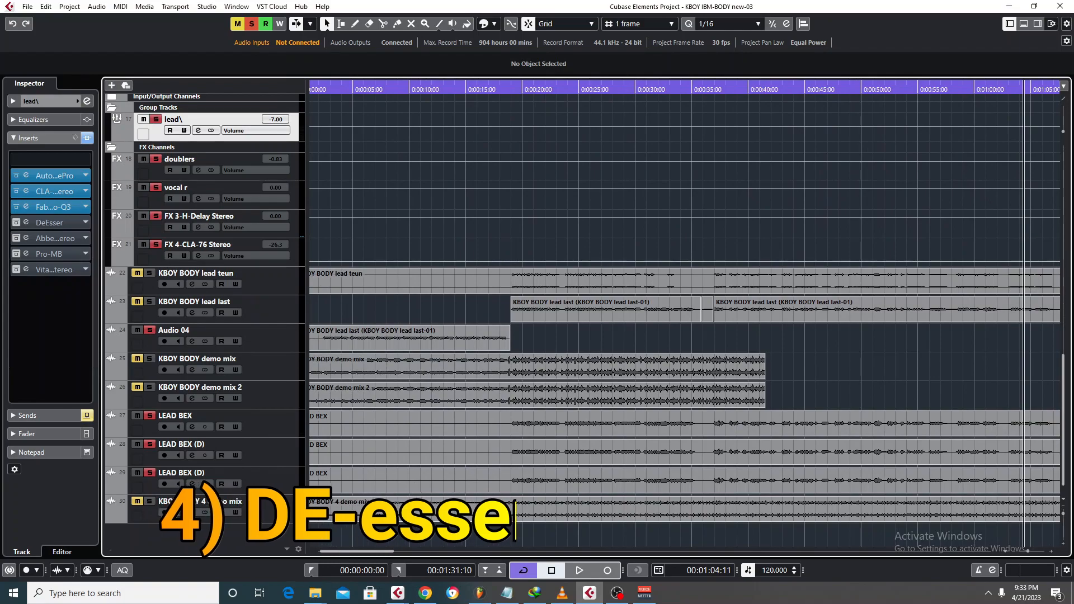
left_click(508, 90)
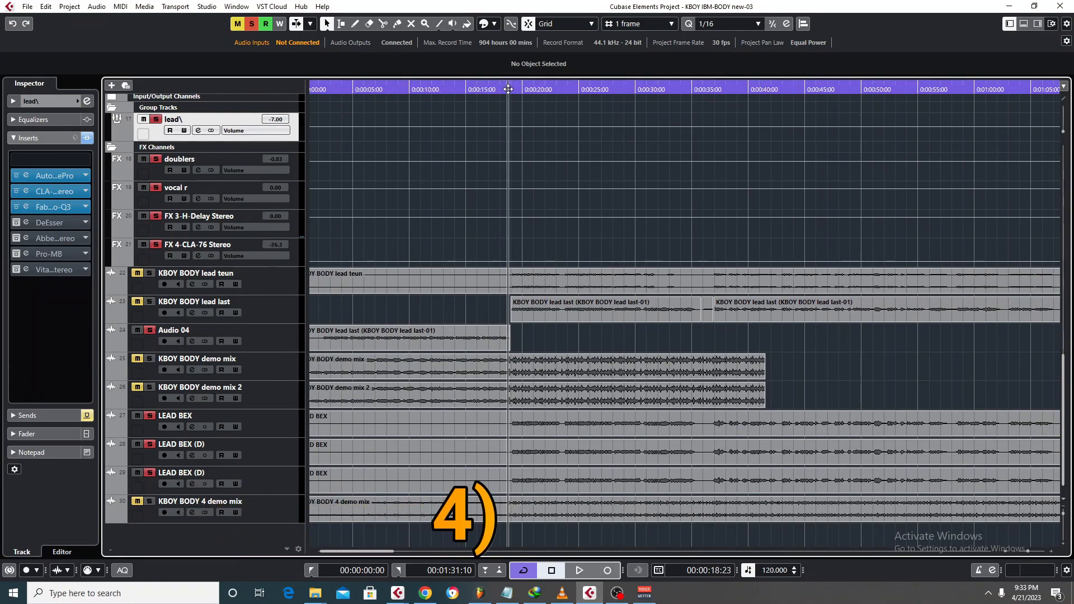
left_click(17, 222)
key("space")
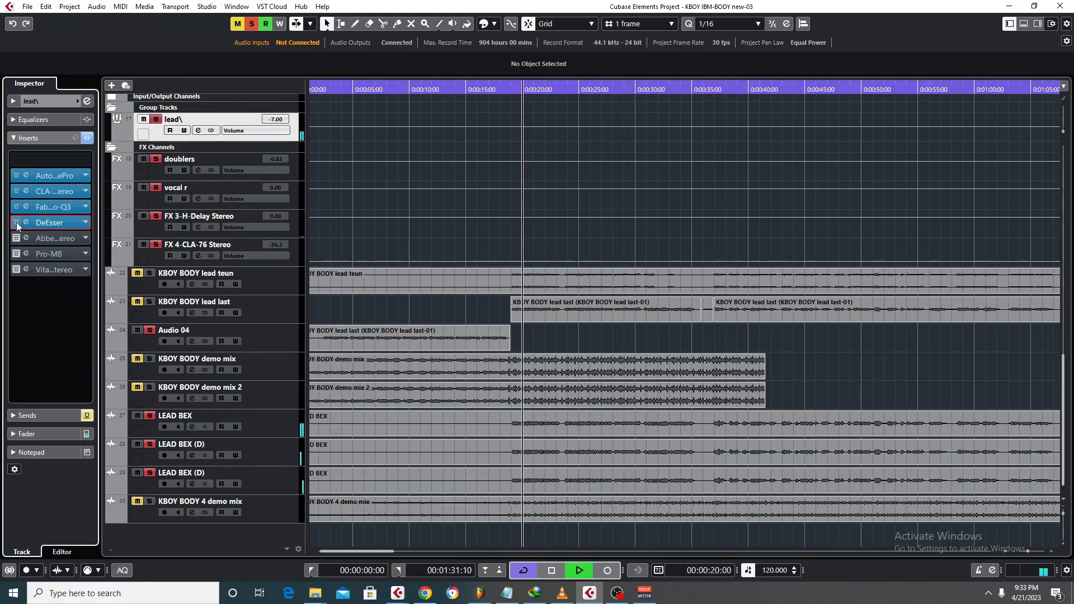
key("space")
Step: Open the lead group's DeEsser editor to examine its filter and dynamics settings
right_click(485, 146)
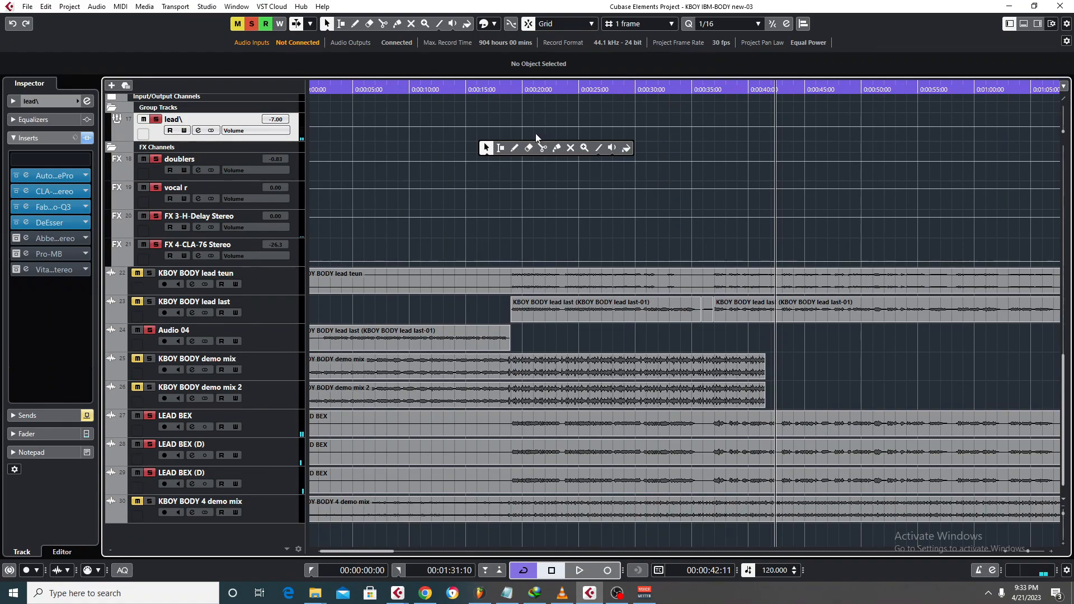
left_click(27, 221)
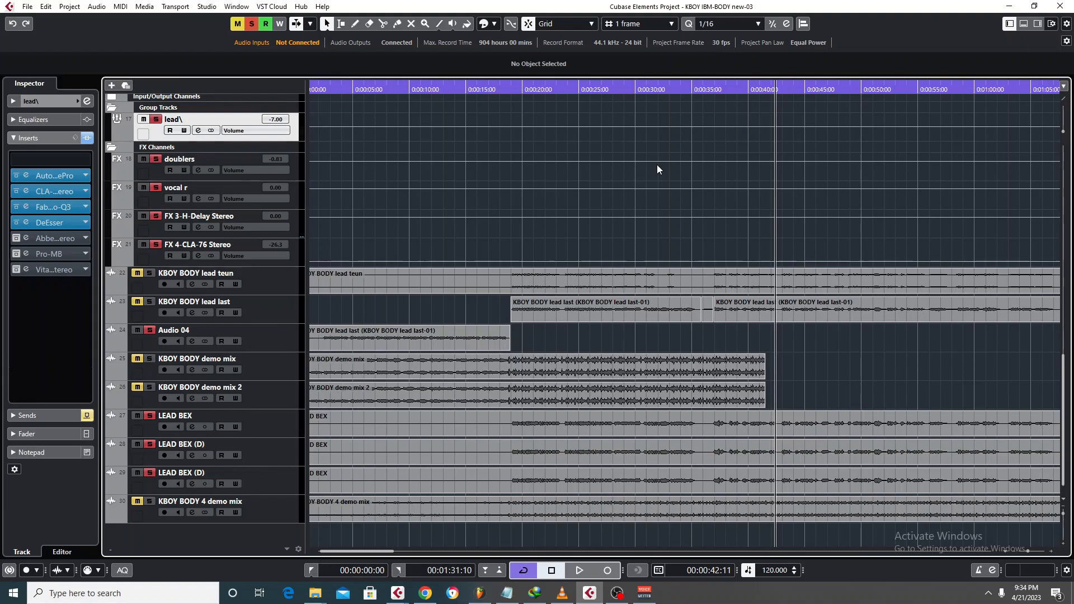
left_click(26, 223)
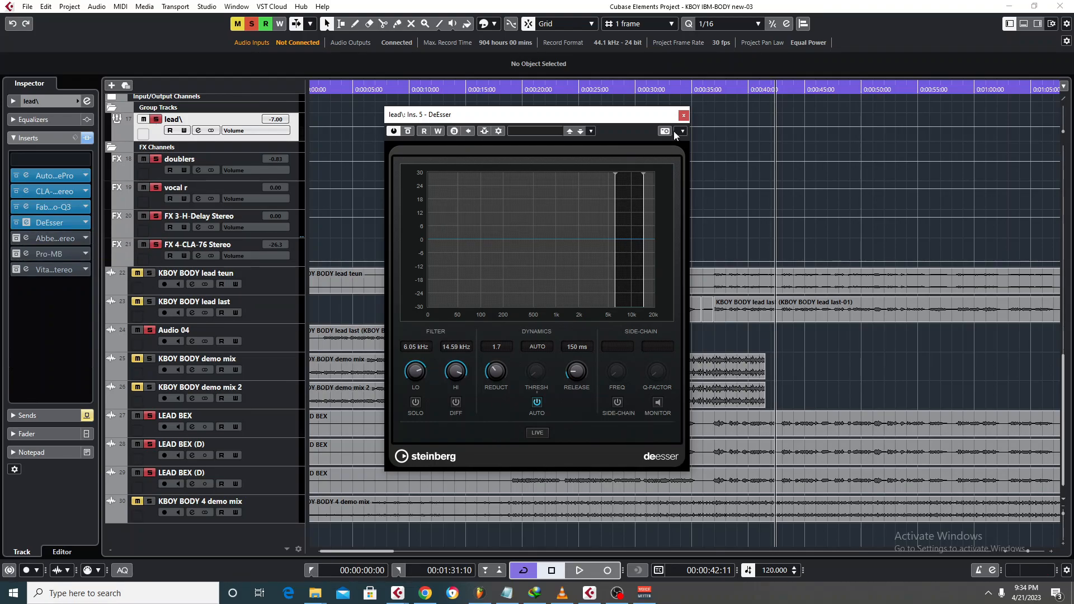
Step: Activate the Abbey Road Saturator insert on the lead group, show its editor, and set the playhead to about 18 seconds
left_click(683, 116)
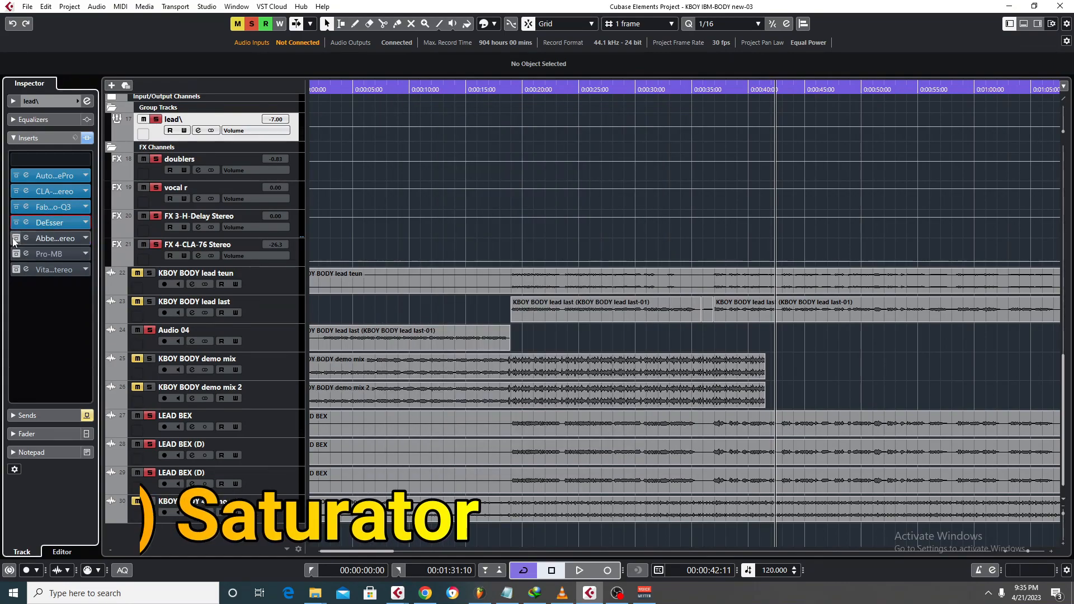
left_click(17, 237)
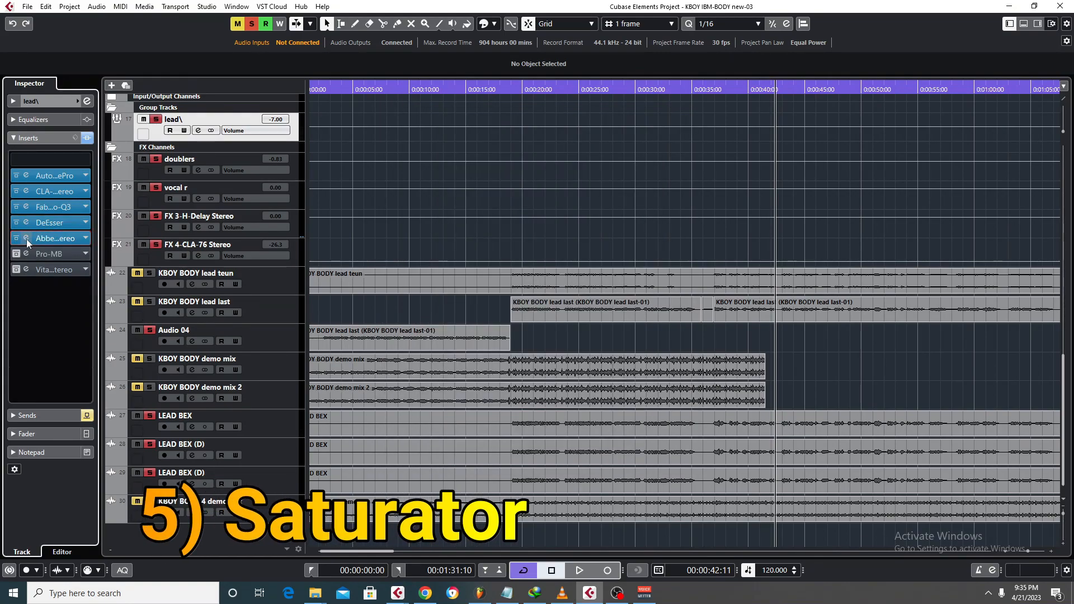
left_click(26, 240)
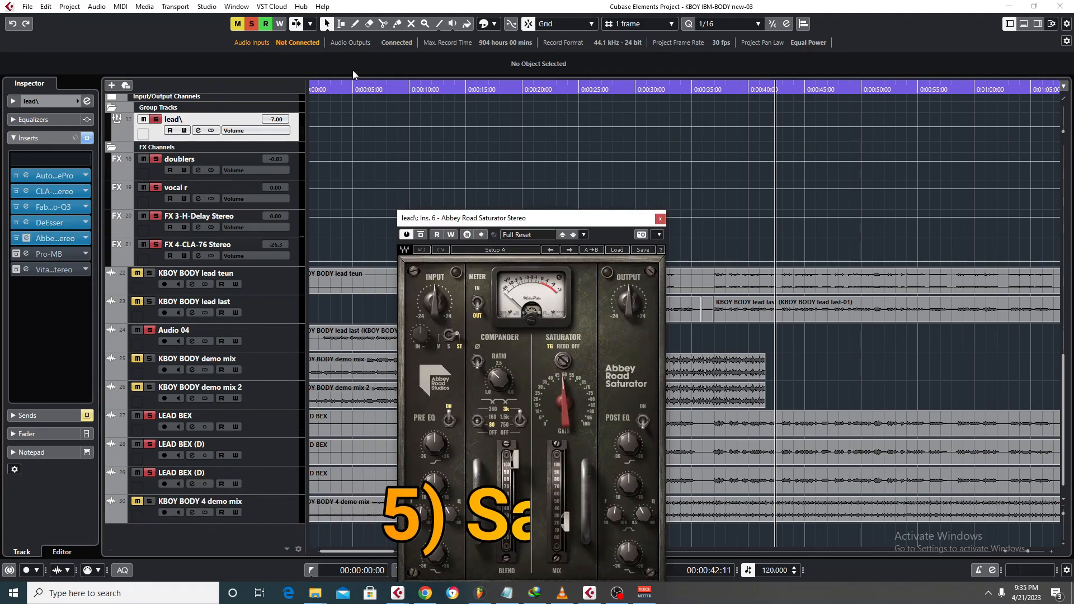
left_click_drag(376, 91, 541, 135)
left_click_drag(575, 219, 901, 67)
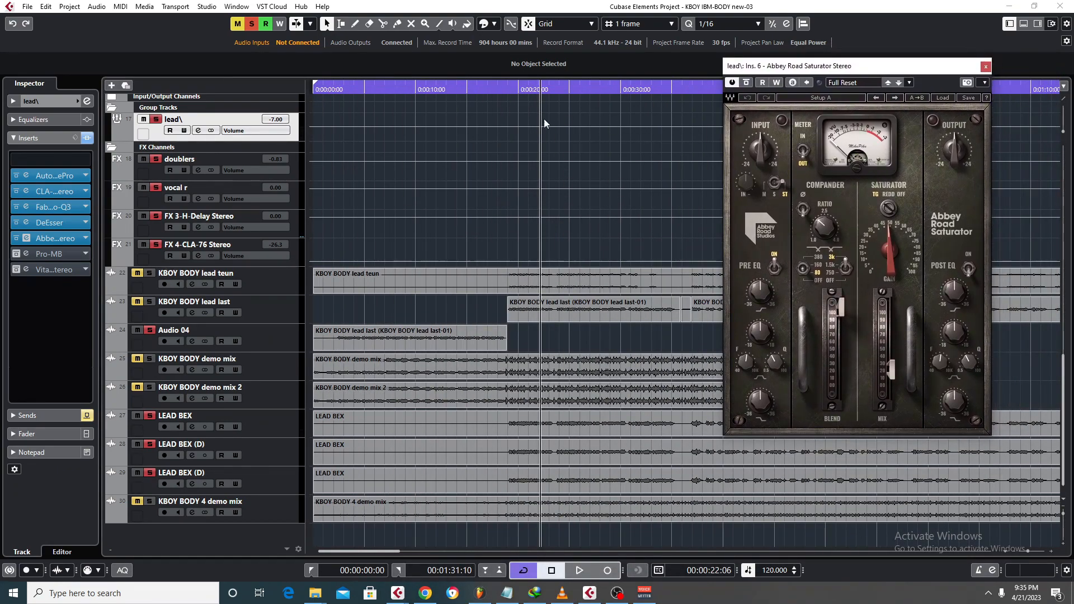
left_click(504, 89)
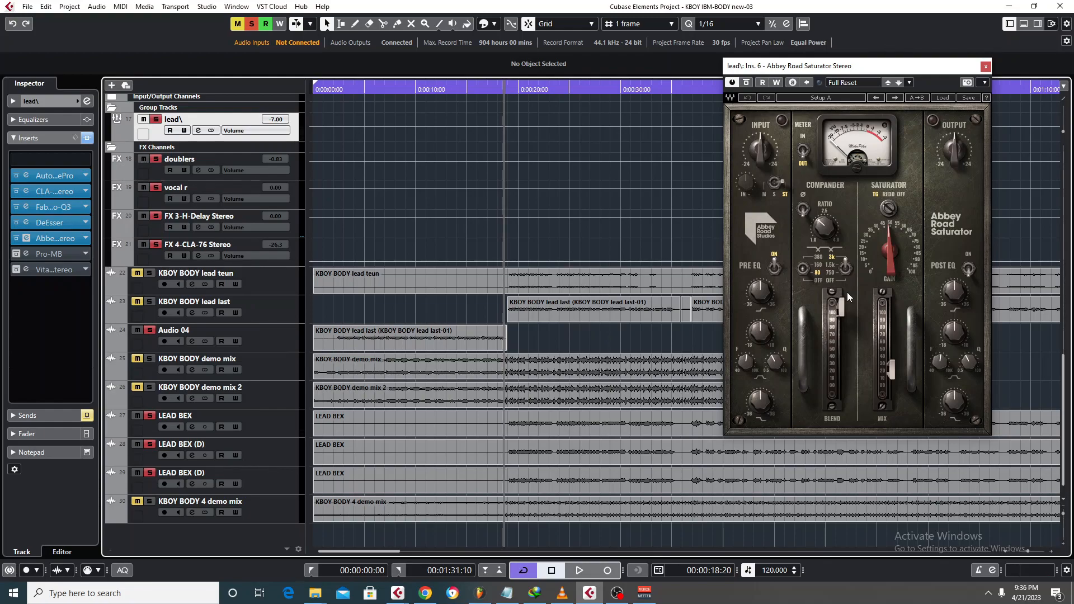
Step: Play the vocals and repeatedly bypass and re-enable the Abbey Road Saturator to compare the saturation, finishing with its editor closed
key("space")
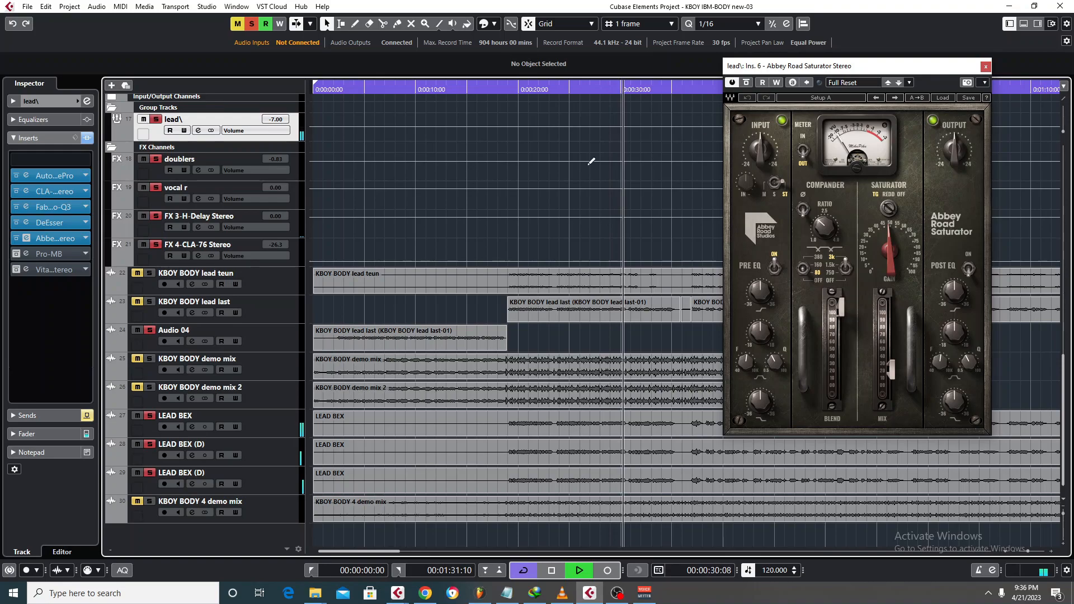
left_click(746, 82)
left_click(747, 83)
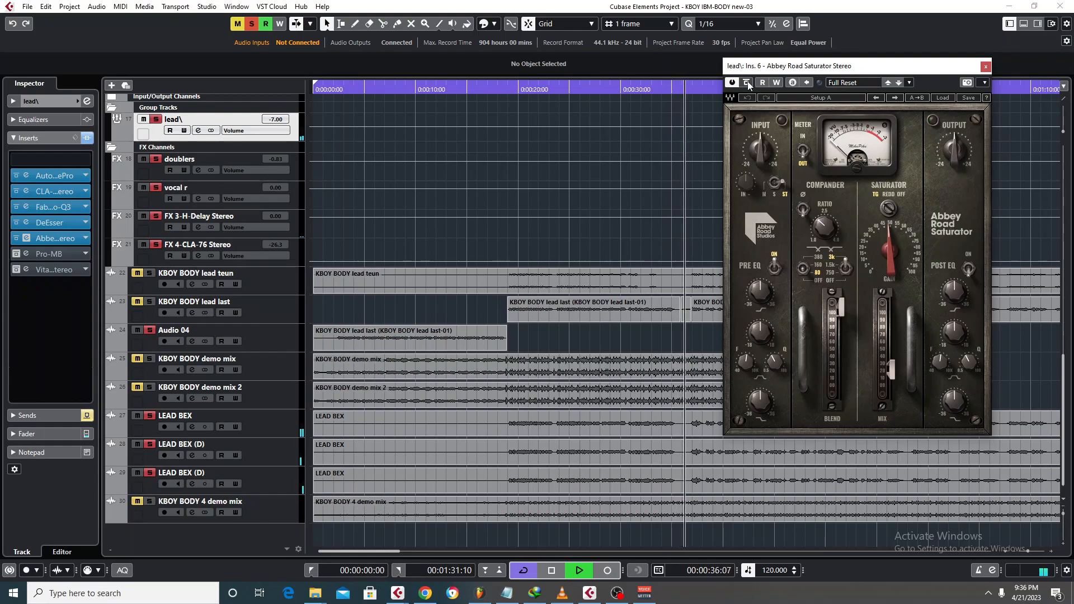
left_click(746, 83)
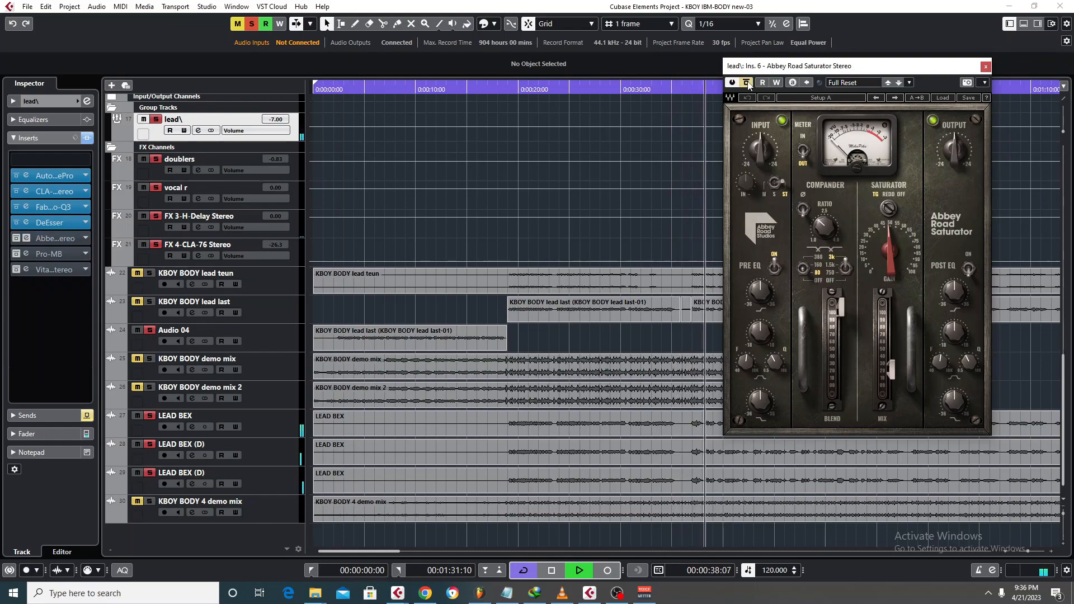
left_click(748, 83)
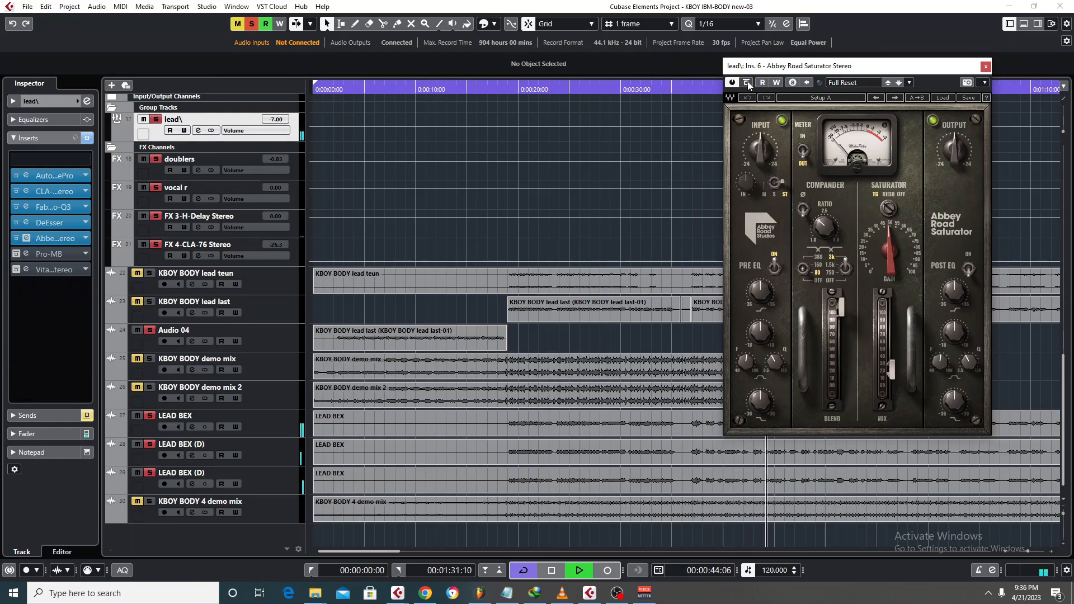
left_click(747, 84)
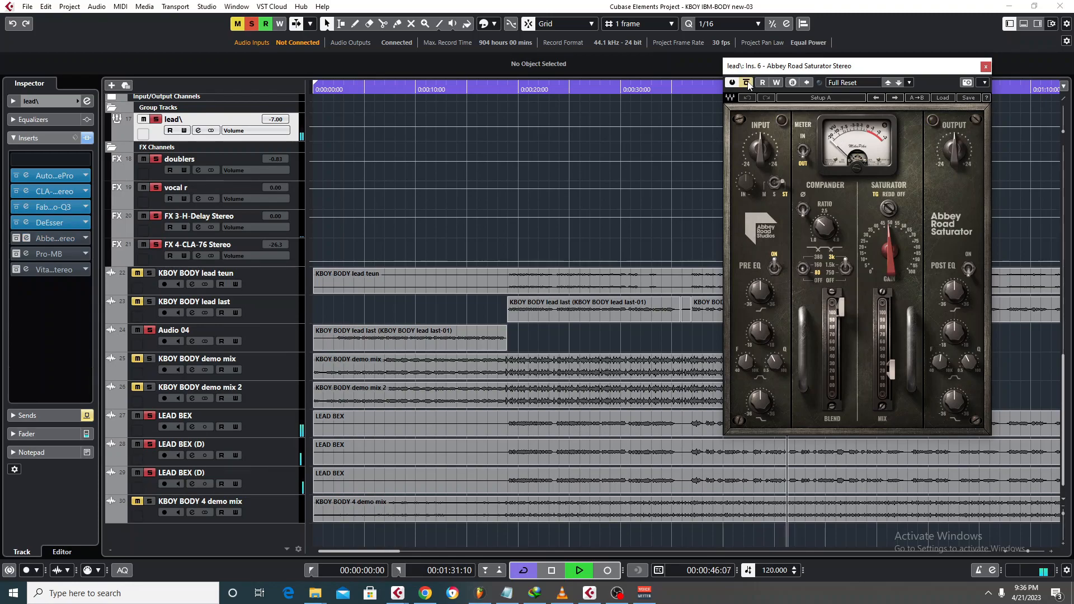
key("space")
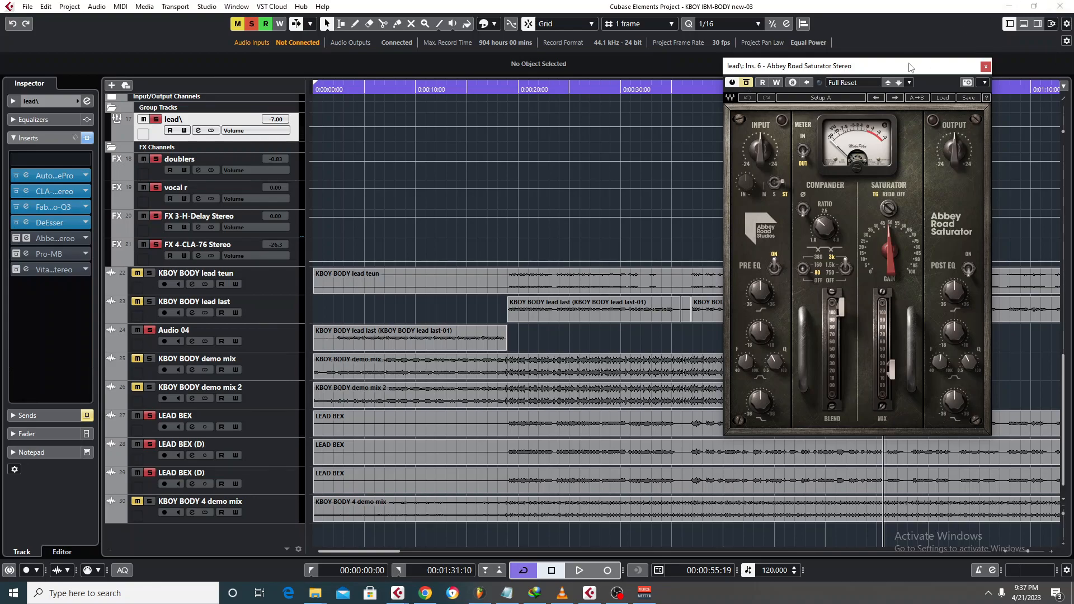
left_click(986, 66)
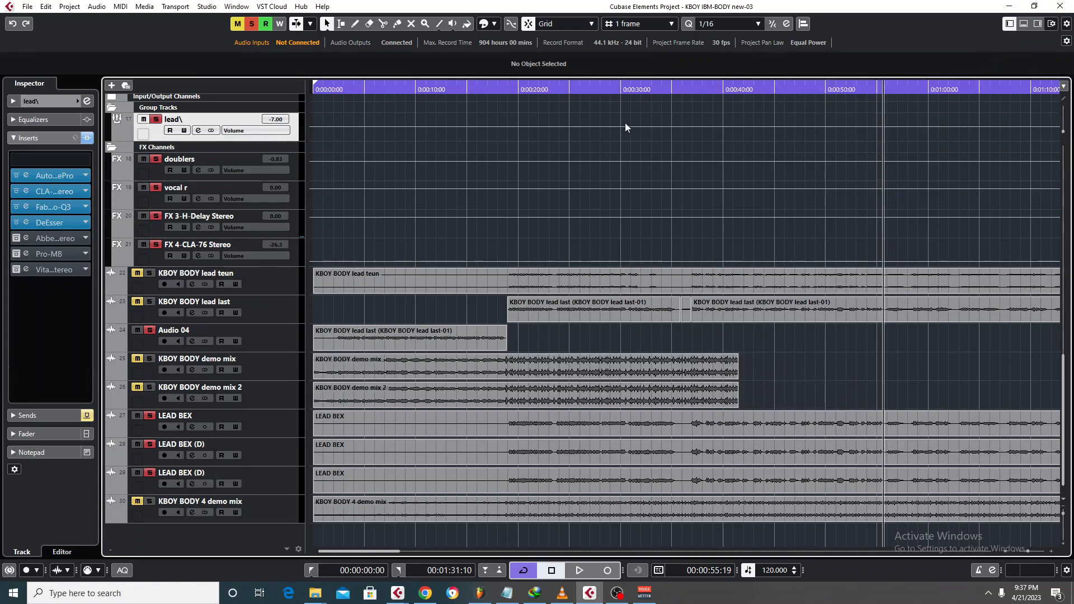
Step: Activate the saturator and Pro-MB inserts on the lead group, show the Pro-MB editor, and set the playhead to about 18 seconds
left_click(513, 105)
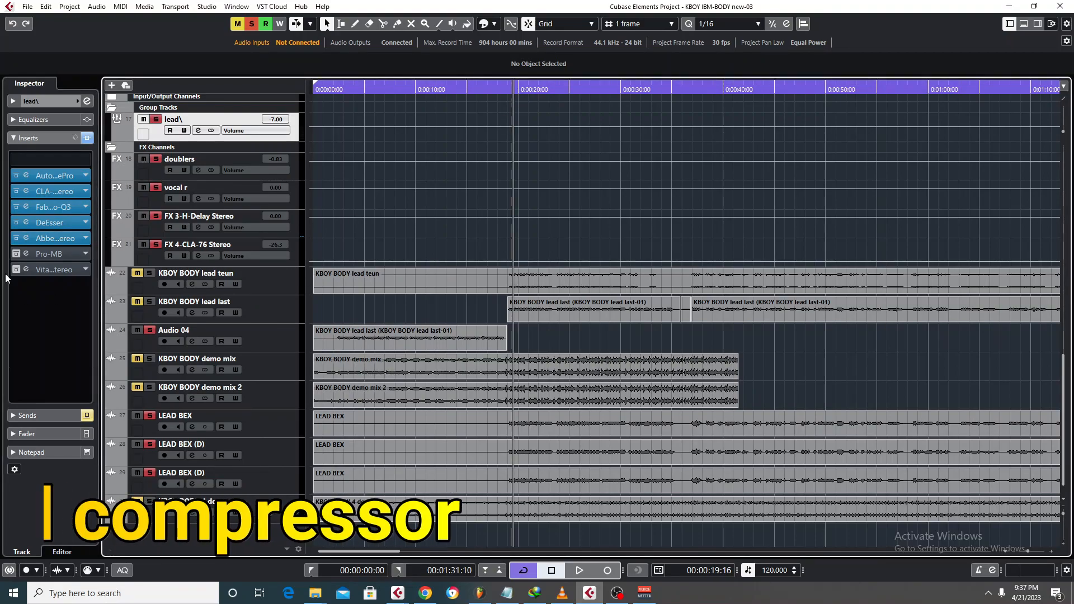
left_click(27, 253, "alt")
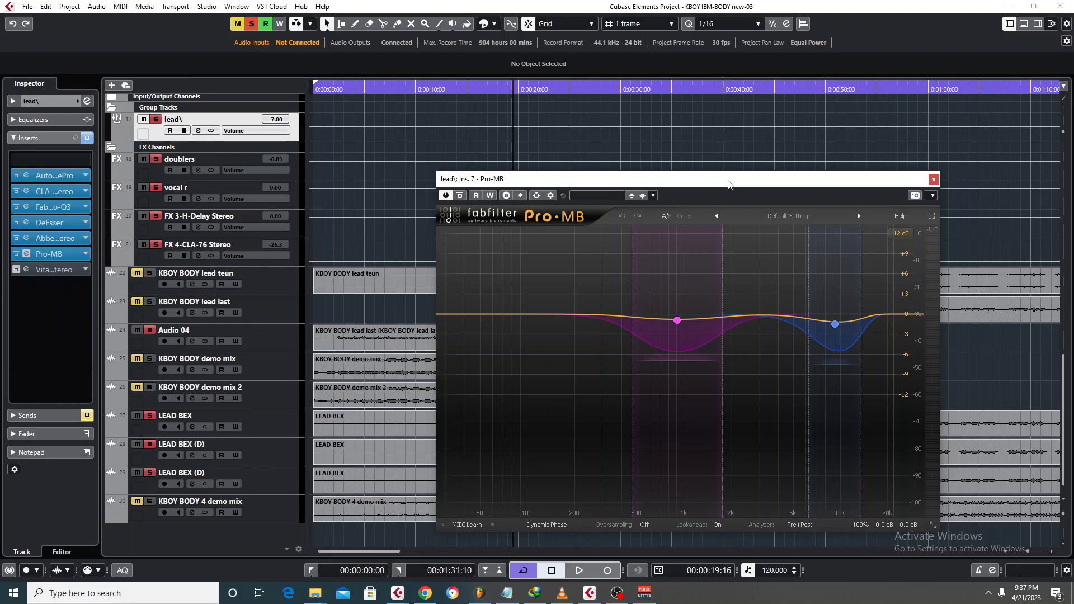
left_click_drag(728, 185, 512, 201)
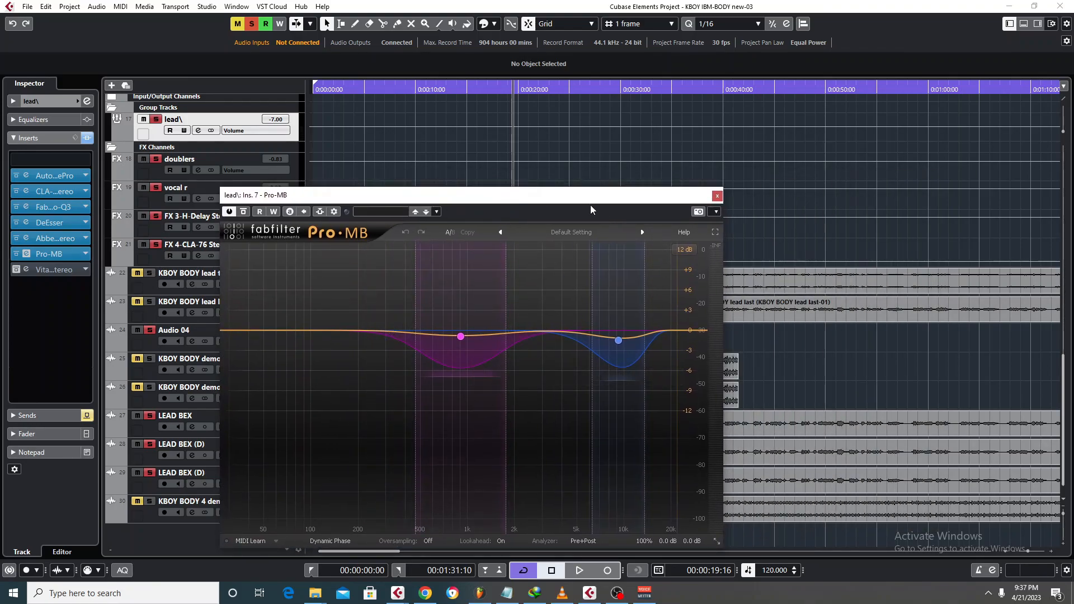
left_click_drag(605, 196, 903, 129)
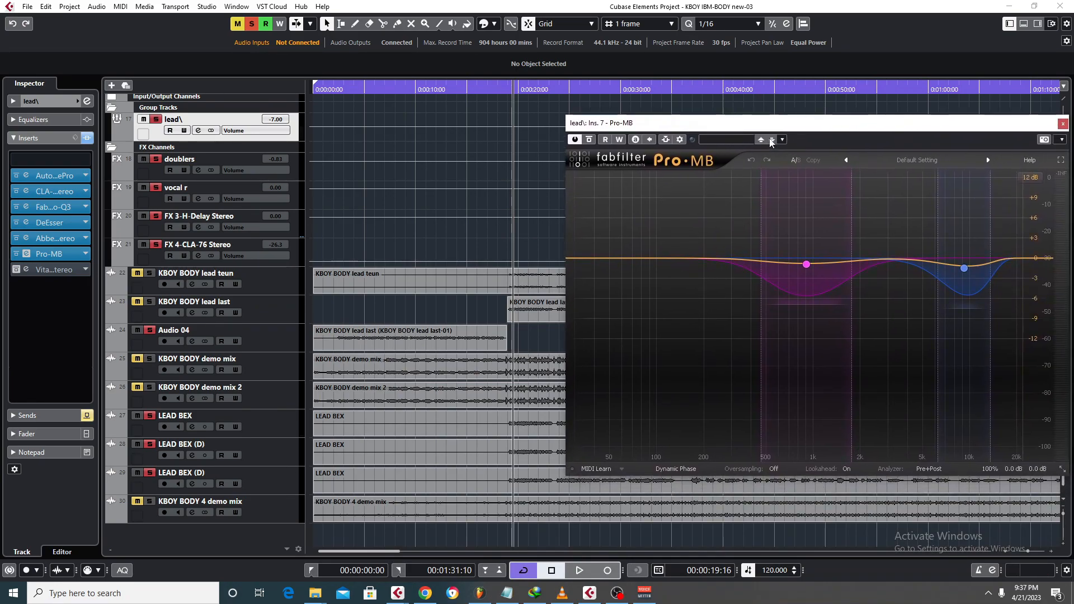
left_click(504, 89)
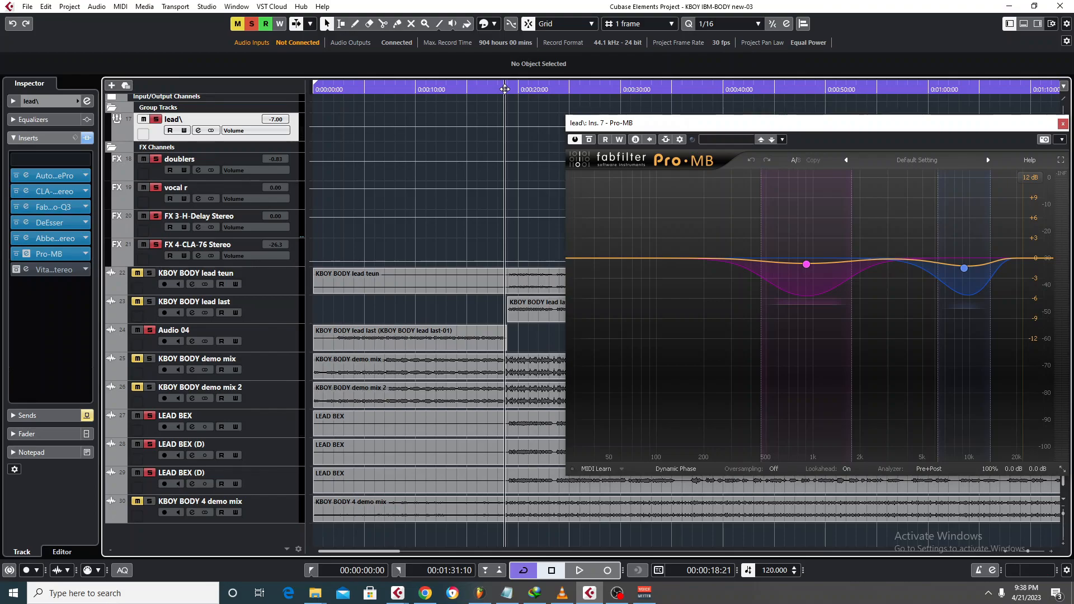
Step: Play the vocals, bypass and re-enable Pro-MB to compare the multiband compression, and examine Band 1 before closing the editor
key("space")
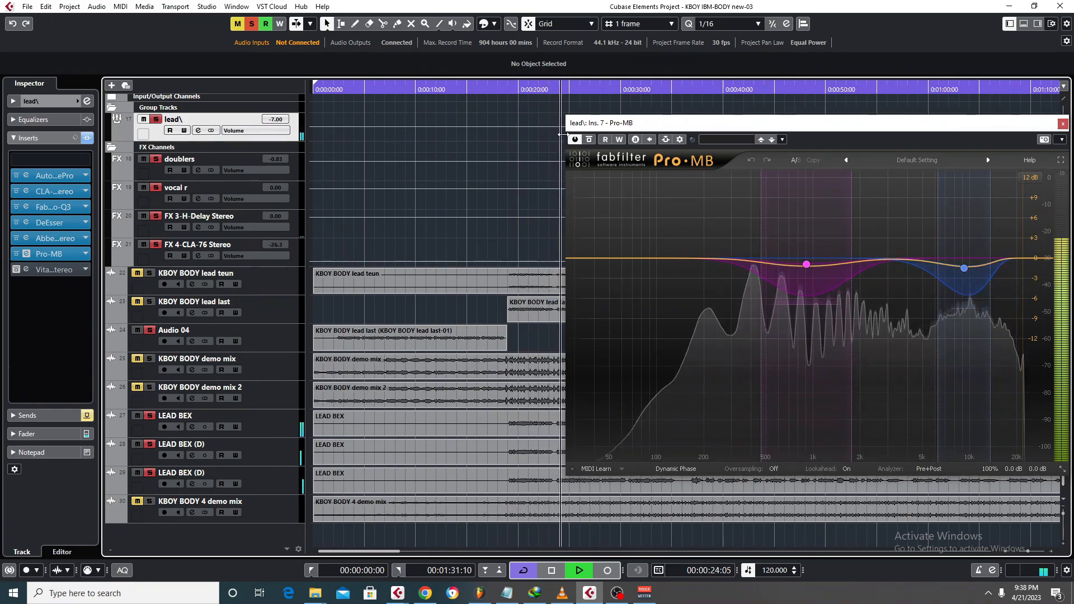
left_click(591, 139)
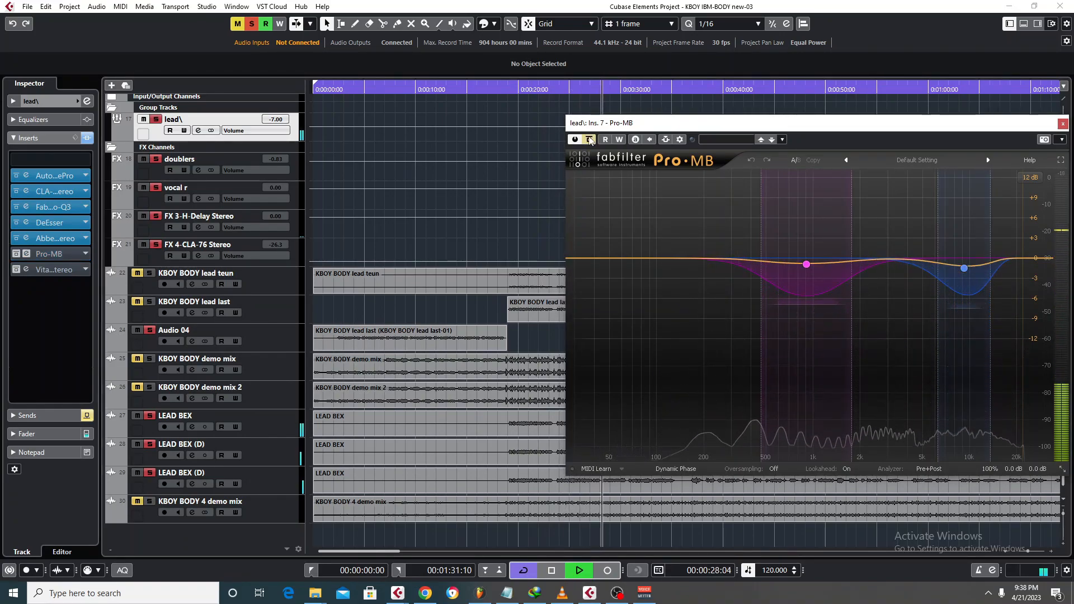
left_click(590, 140)
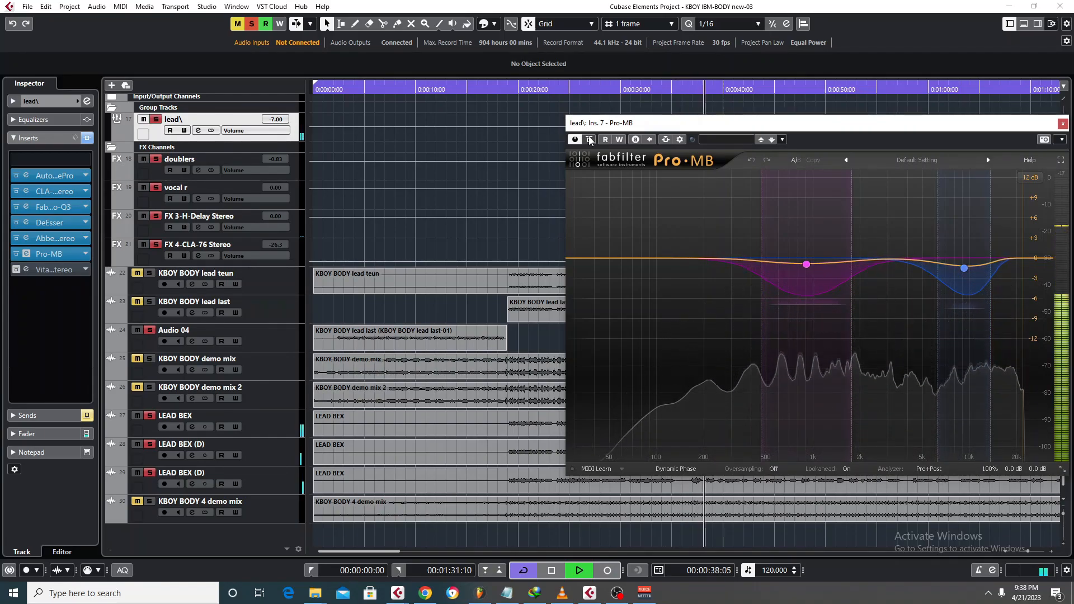
key("space")
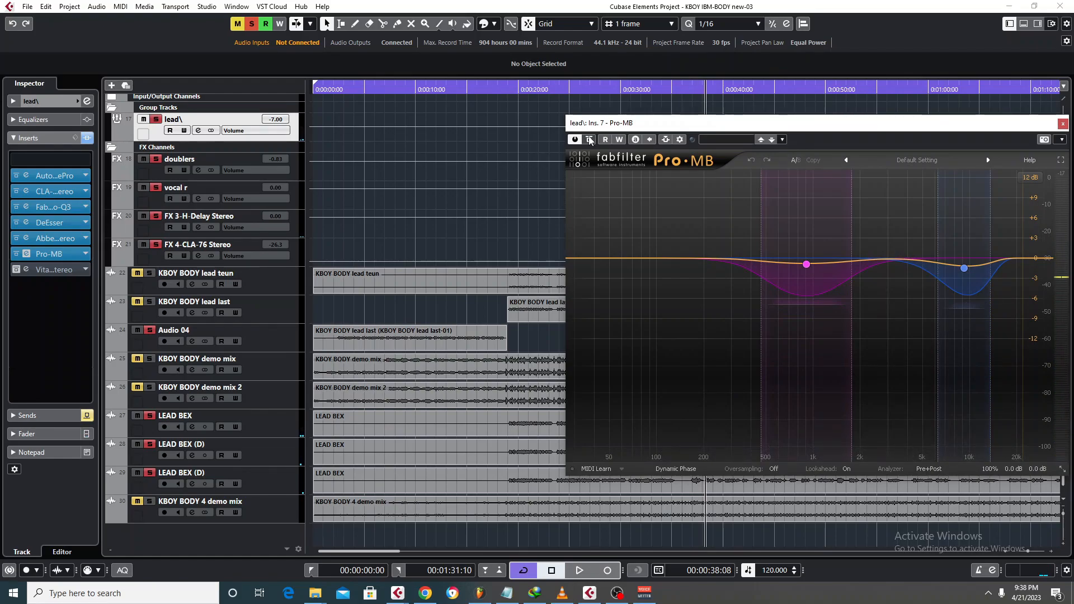
mouse_move(801, 265)
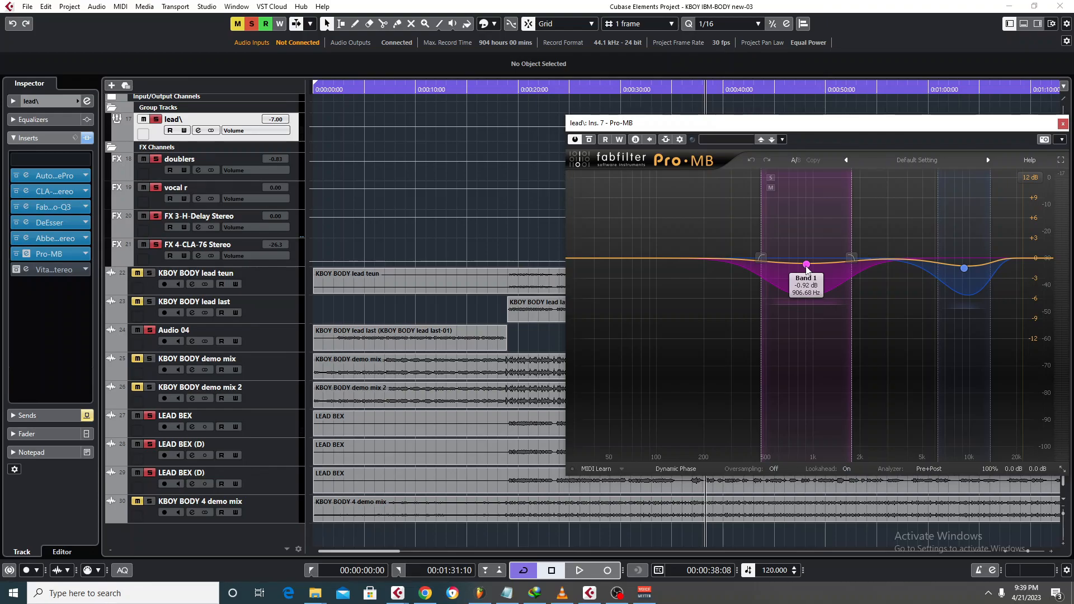
left_click(1064, 123)
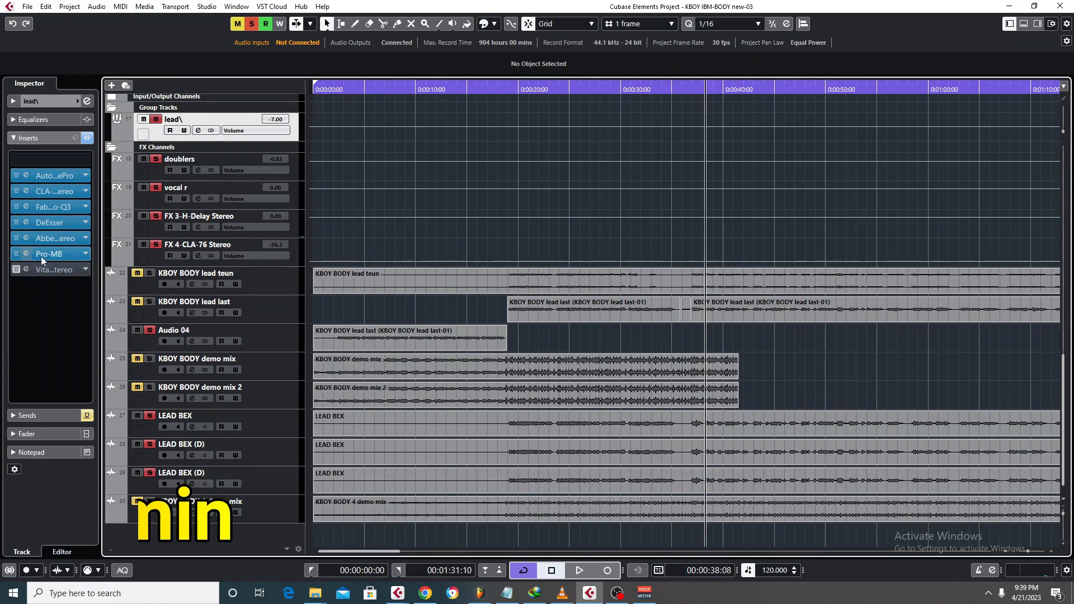
Step: Activate the Vitamin Stereo insert on the lead group, show its editor, and set the playhead to about 18 seconds
left_click(25, 273)
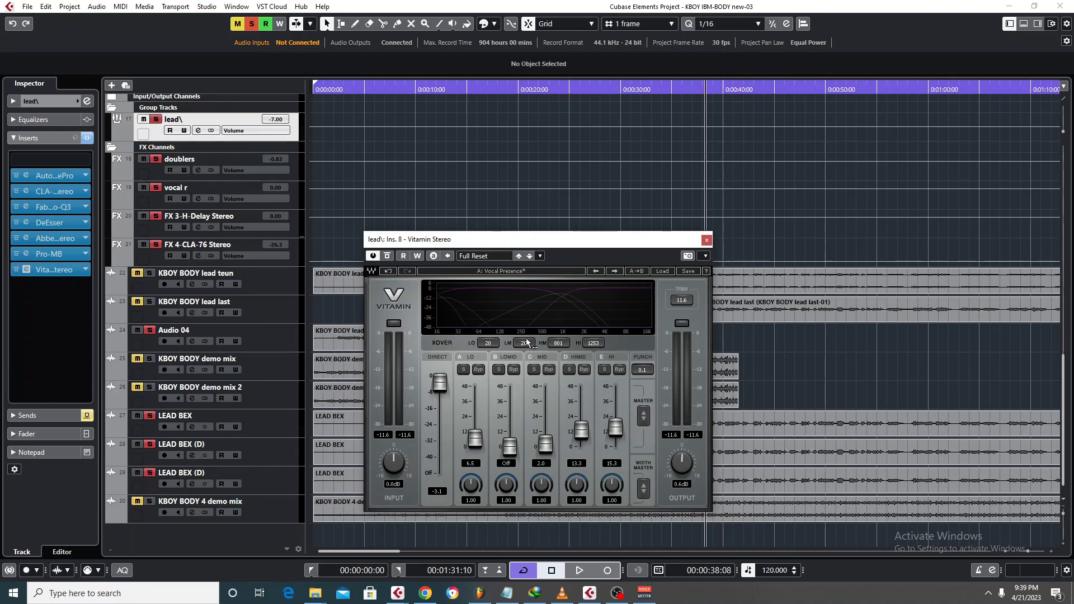
left_click_drag(623, 239, 880, 143)
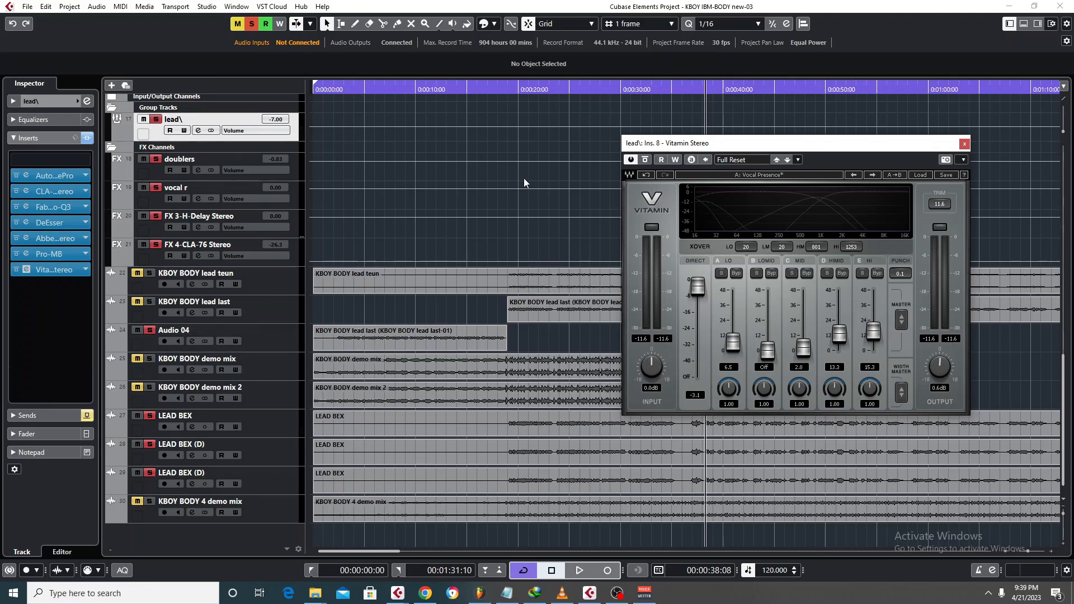
left_click_drag(511, 89, 507, 91)
Step: Play the vocals and toggle the Vitamin bypass to compare the sound, leaving playback stopped and the plug-in active
key("space")
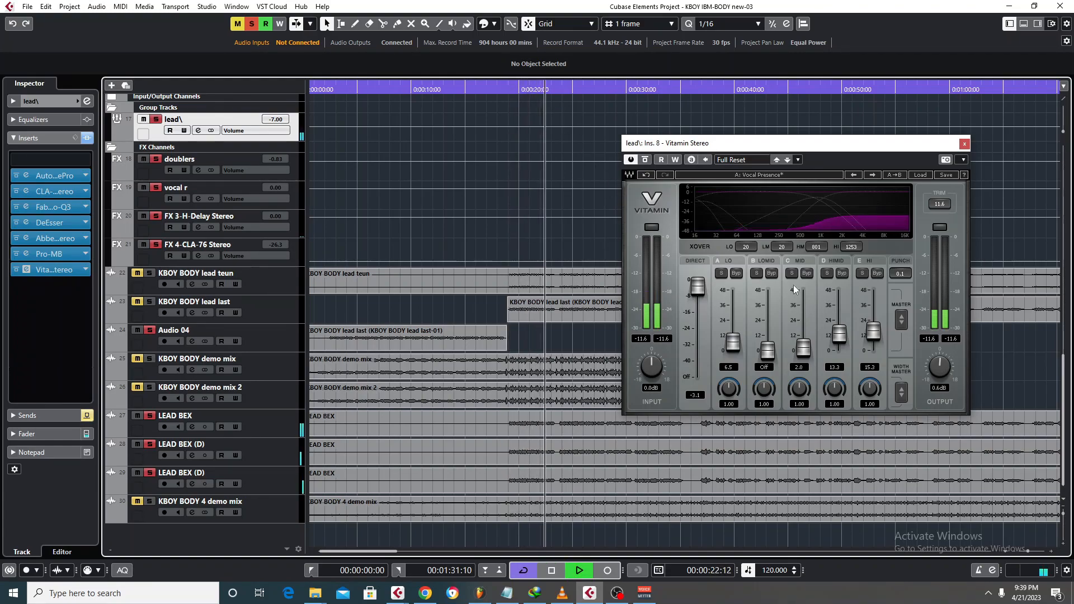
left_click(645, 160)
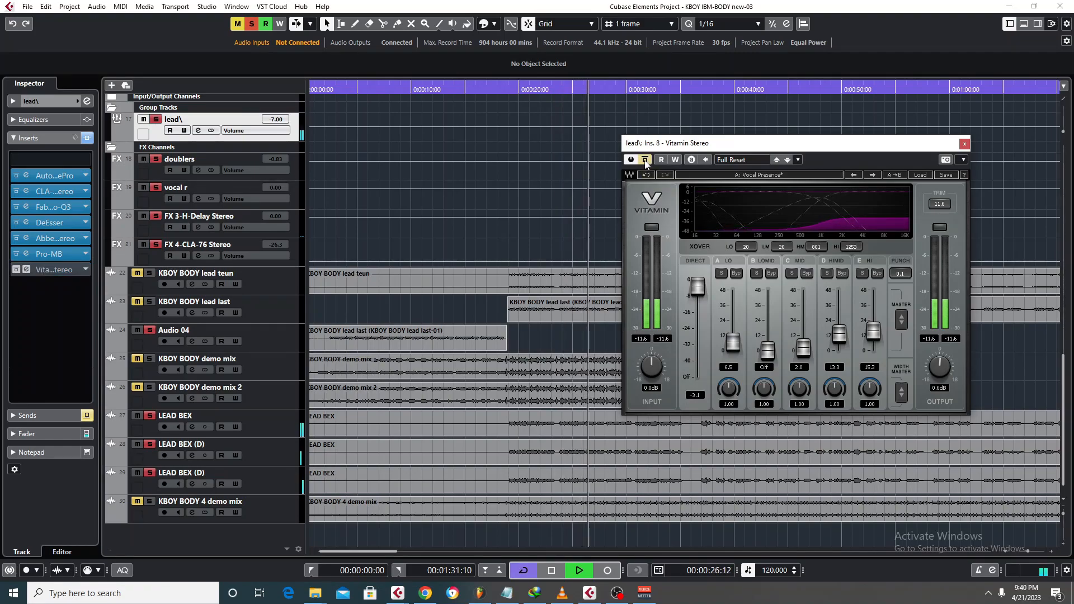
left_click(645, 161)
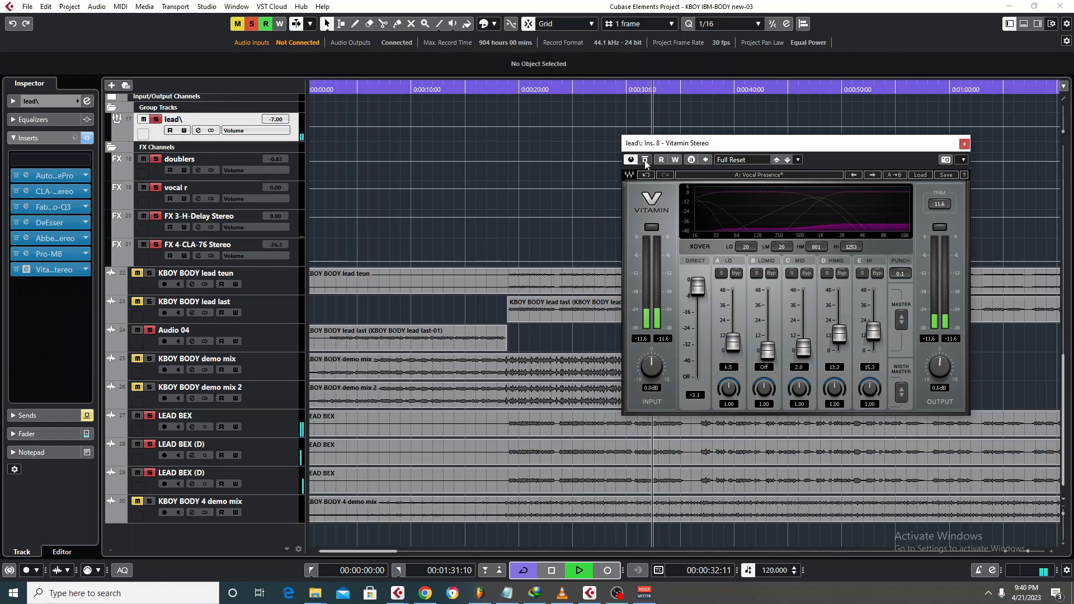
left_click(646, 161)
key("space")
left_click(645, 161)
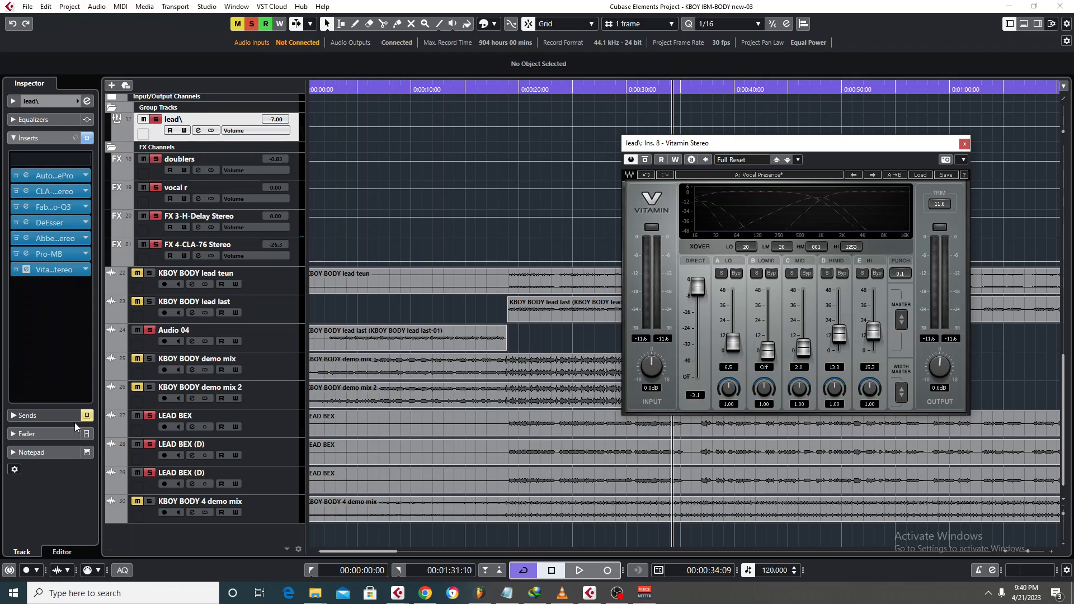
Step: Enable the lead group's send to the doublers channel and close the Vitamin editor
left_click(49, 417)
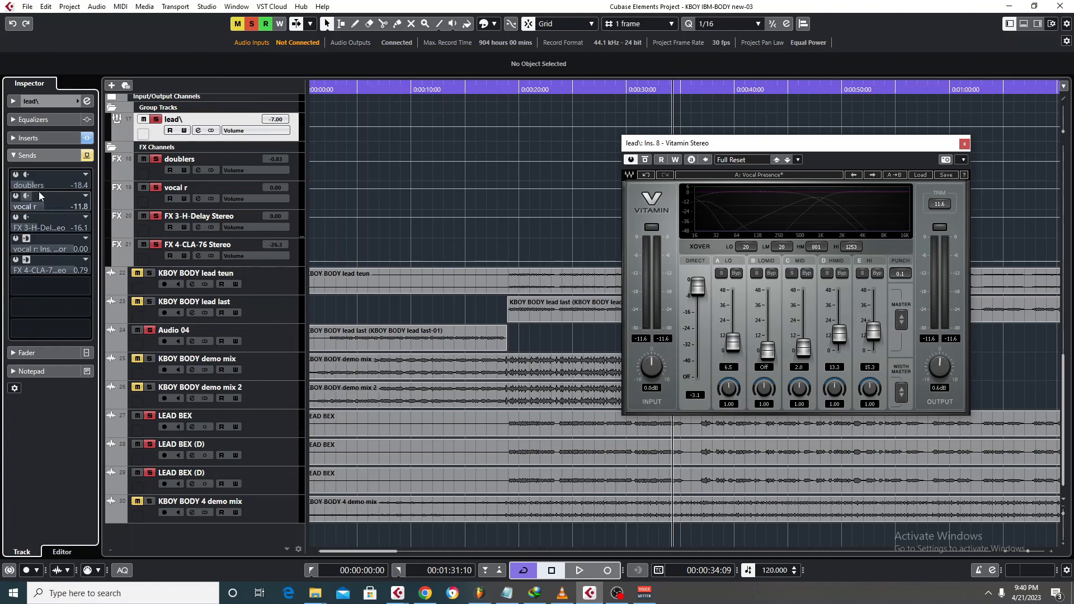
left_click(16, 174)
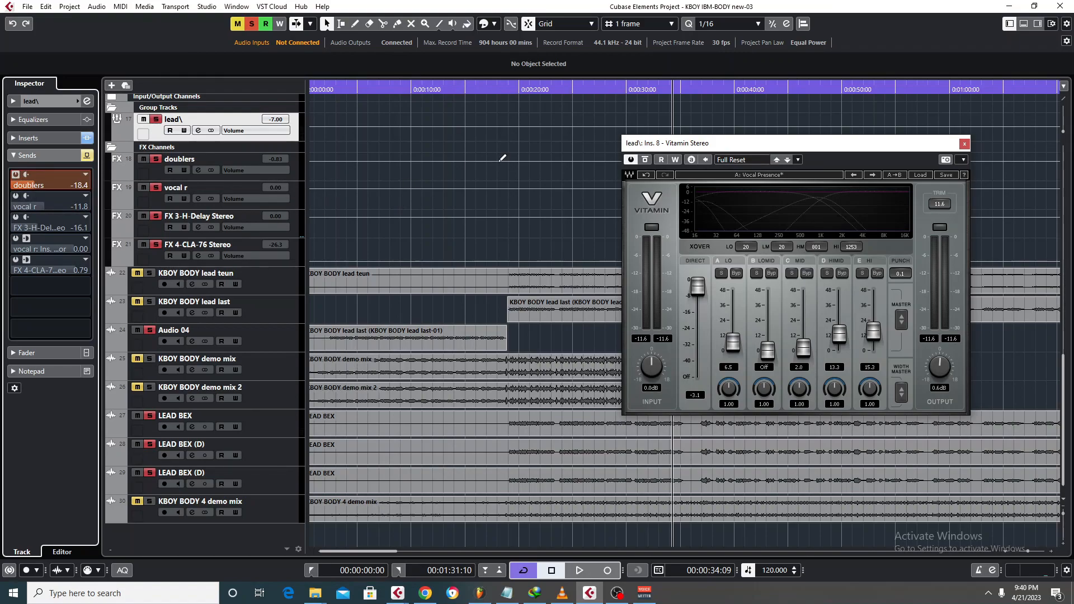
left_click(964, 145)
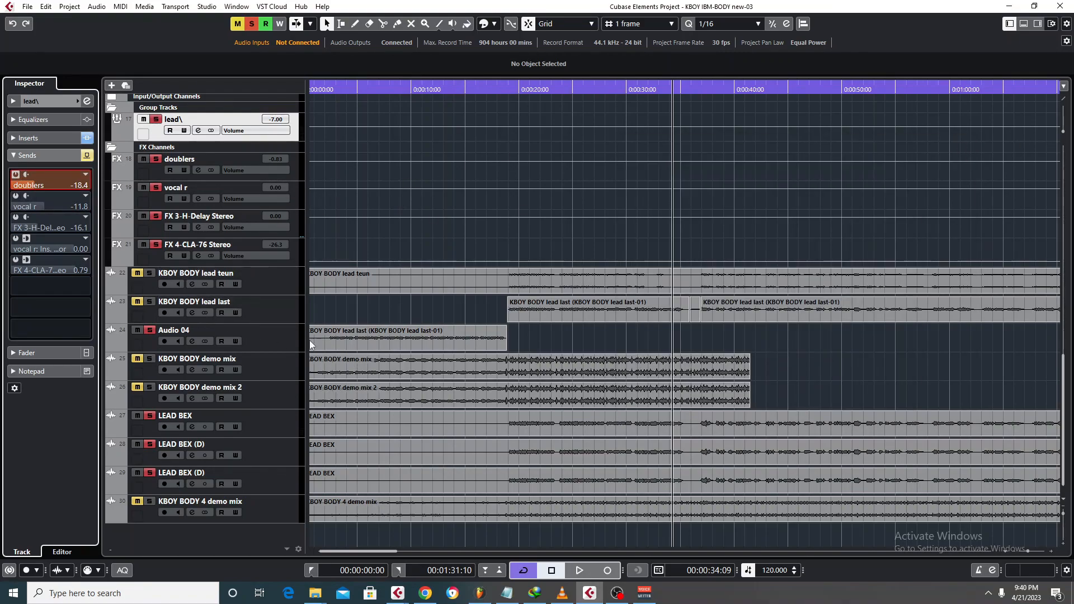
Step: Select the doublers channel, collapse its sends, and play the vocals from about 19 seconds
scroll(217, 312, "up", 3)
scroll(217, 311, "down", 2)
left_click(146, 263)
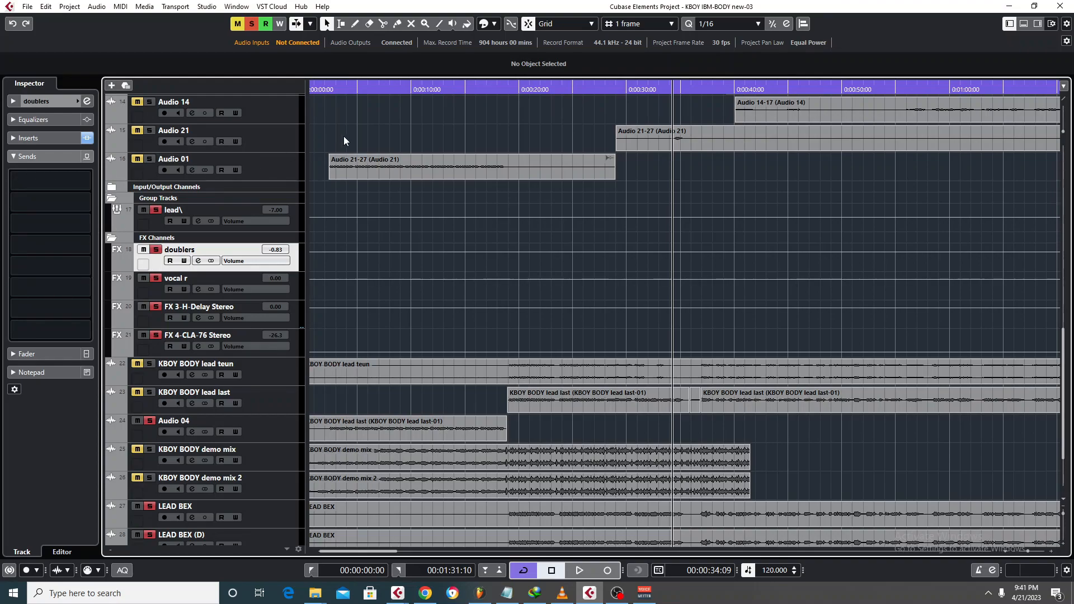
left_click(510, 85)
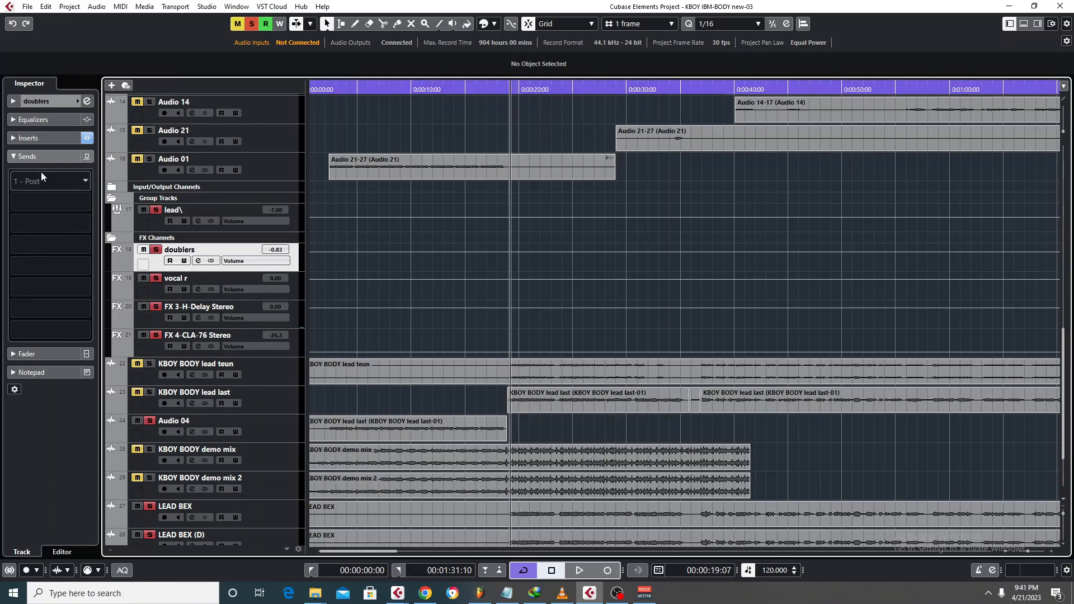
left_click(12, 161)
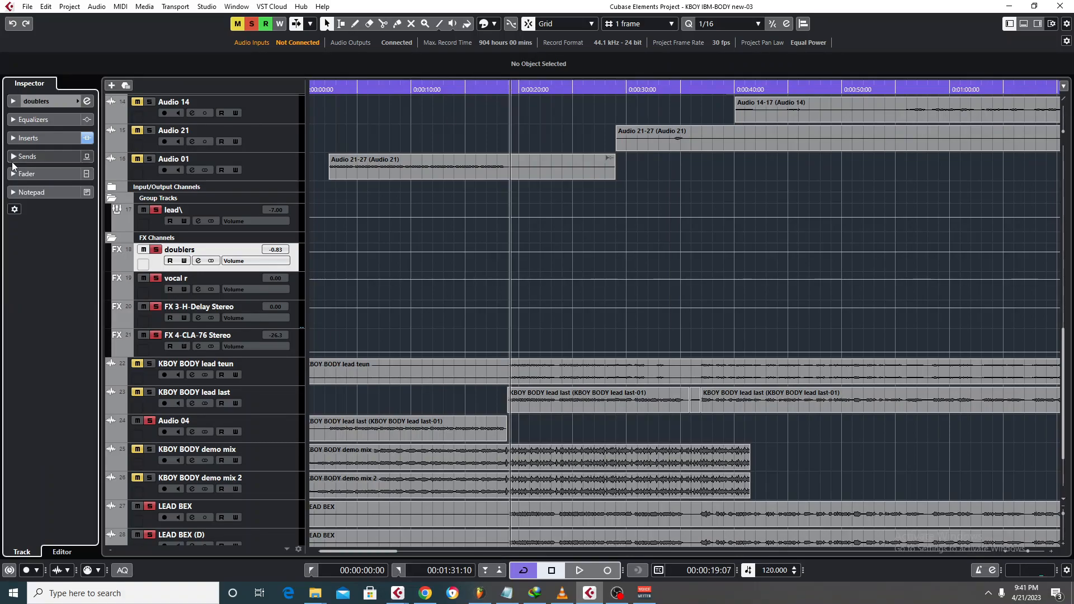
key("space")
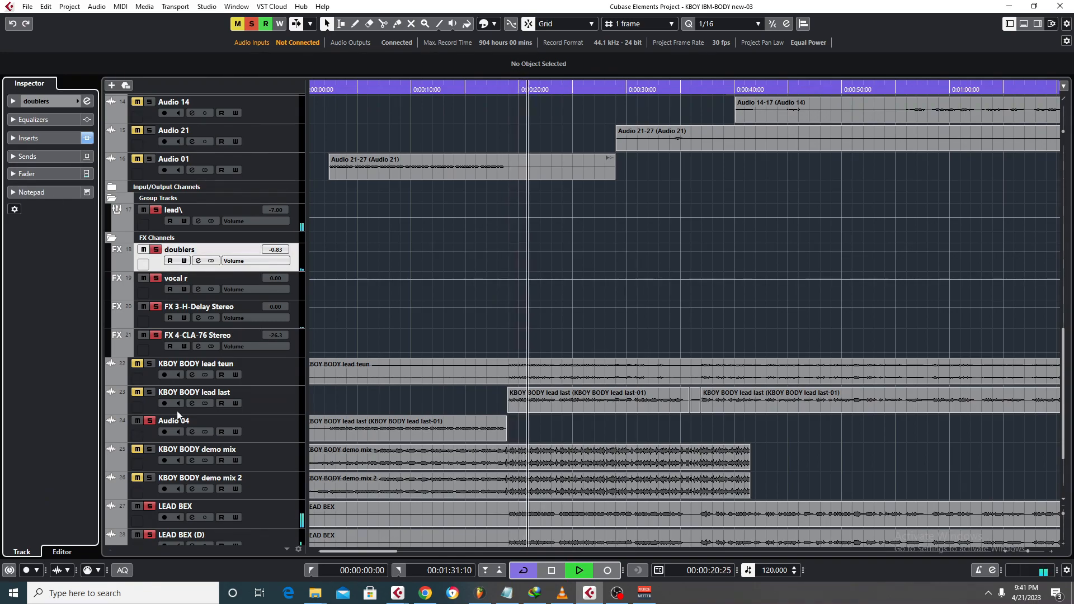
Step: Audition the lead group's doublers send by raising it to 1.51 during playback and returning it to -18.4, leaving playback stopped
left_click(185, 221)
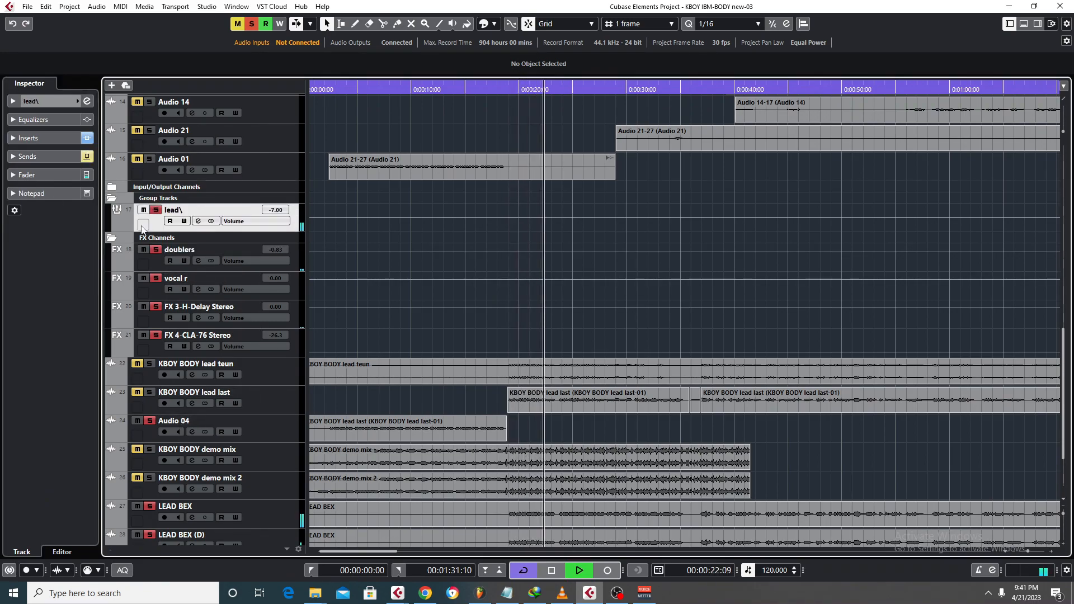
left_click(25, 157)
scroll(32, 190, "up", 10)
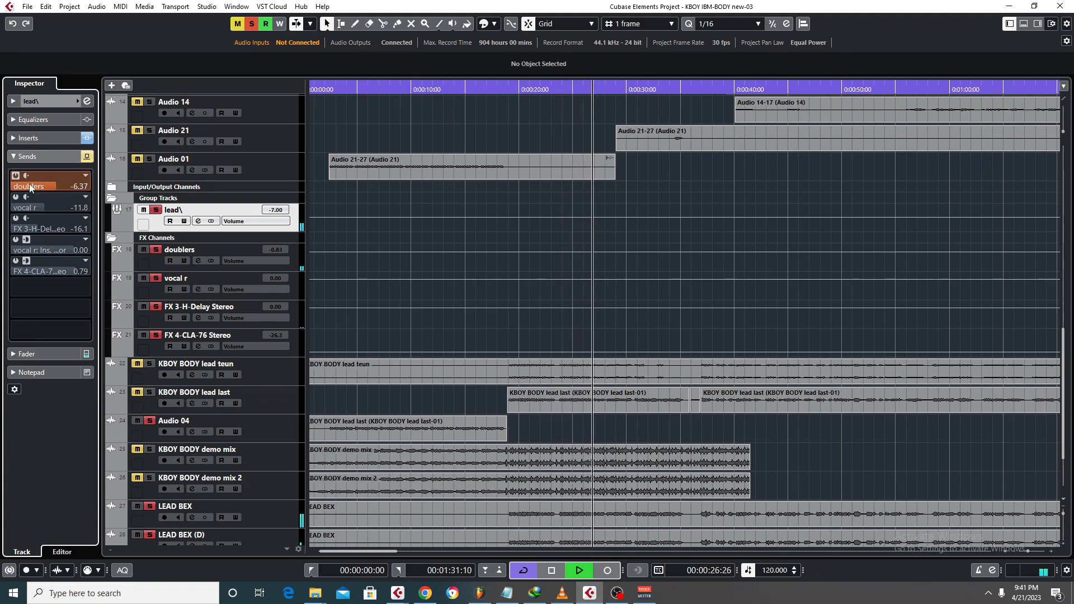
right_click(31, 188)
key("Escape")
scroll(33, 192, "up", 1)
scroll(32, 191, "up", 7)
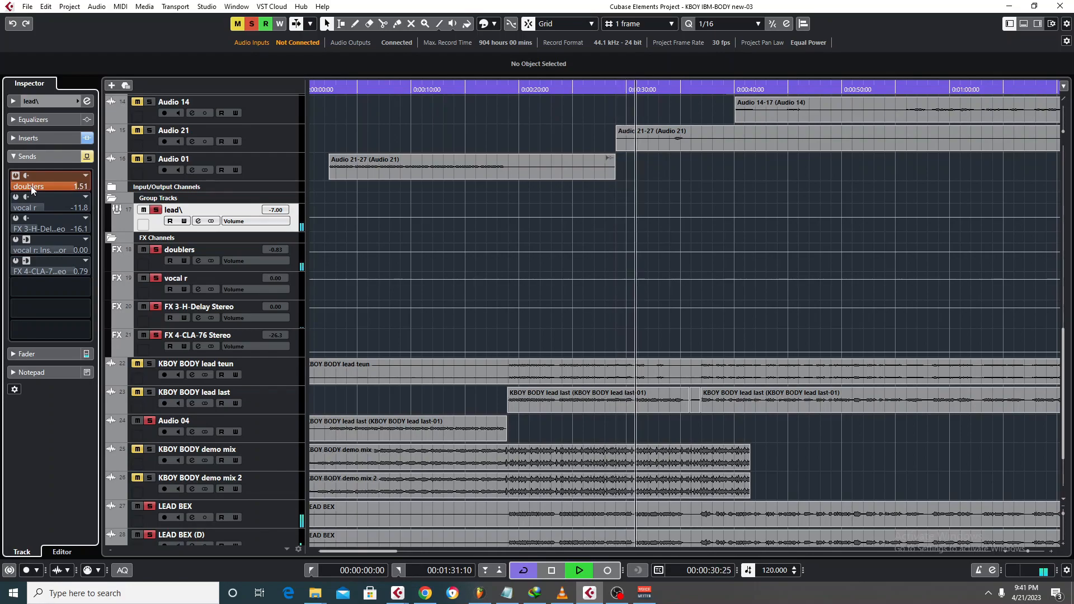
scroll(32, 186, "down", 1)
scroll(31, 185, "down", 8)
scroll(31, 185, "down", 6)
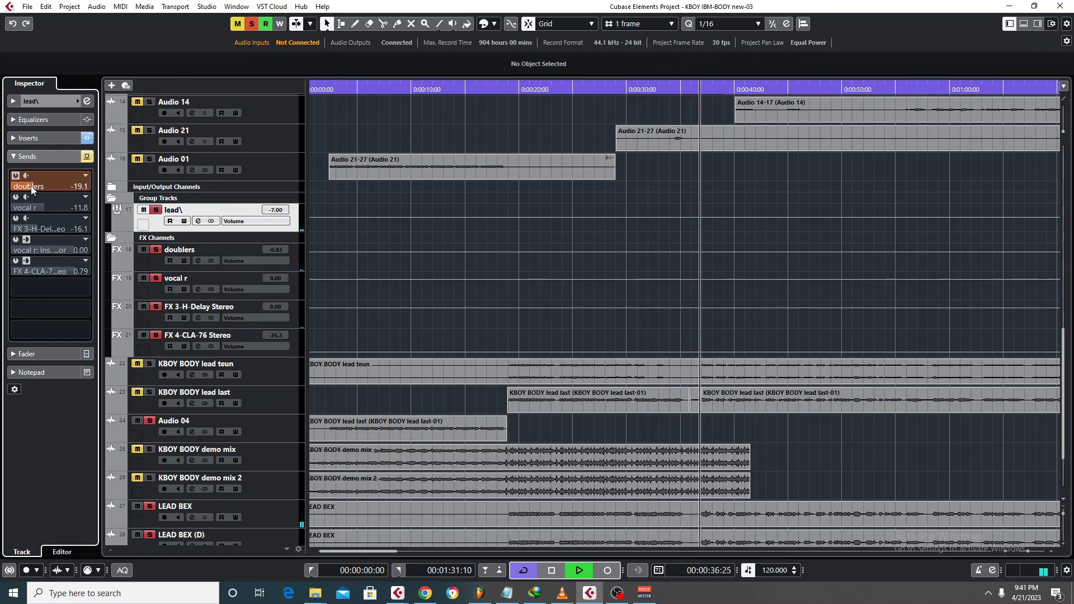
scroll(31, 188, "up", 1)
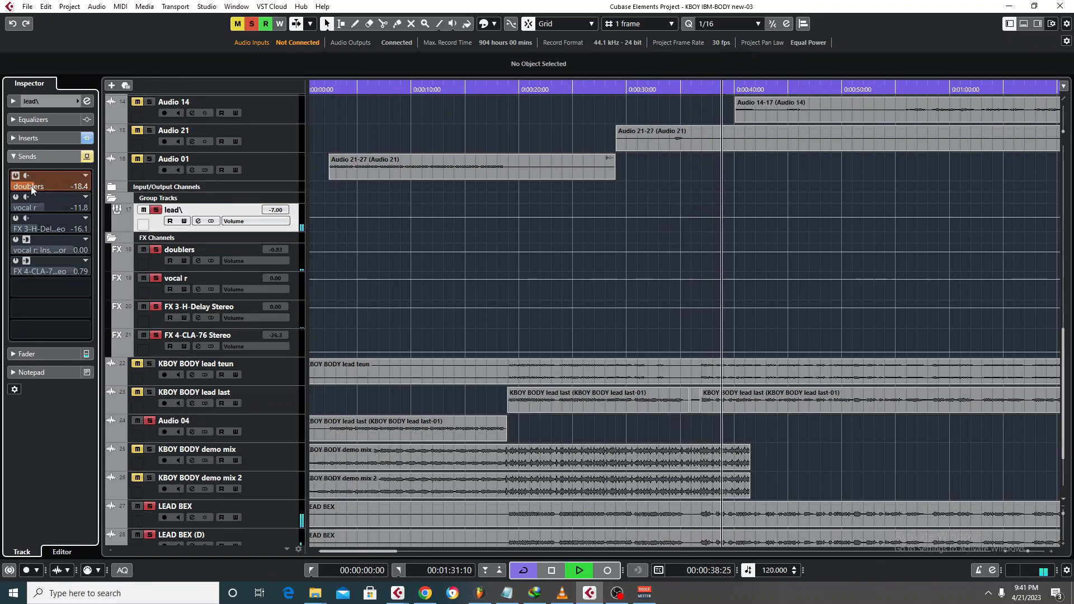
key("space")
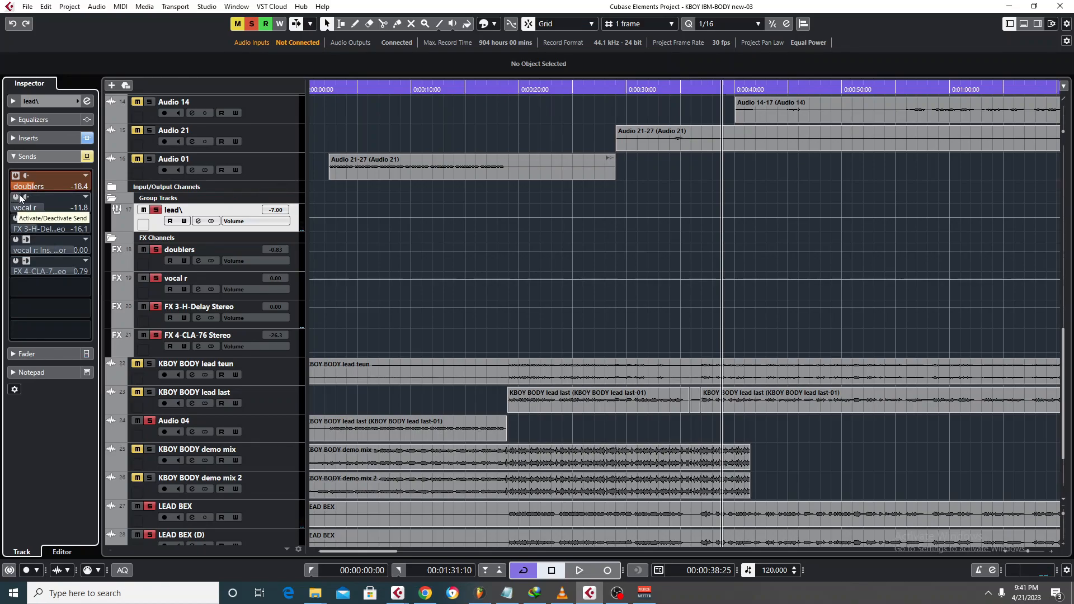
Step: Activate the lead group's send to vocal r, turn off cycle mode, and play the vocals from about 18 seconds
left_click(19, 197)
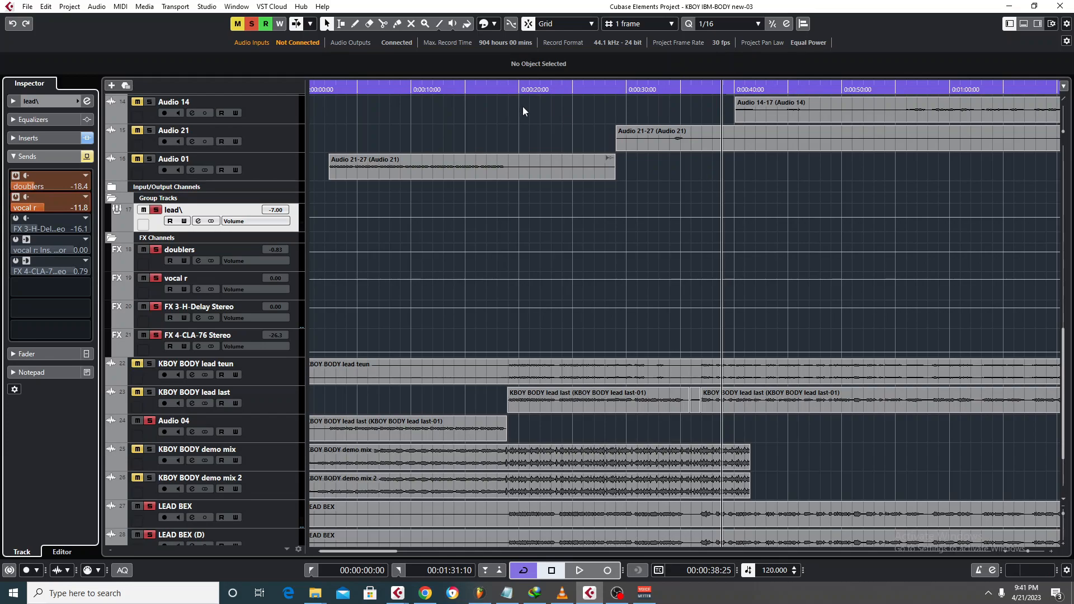
left_click(503, 85)
left_click(505, 92)
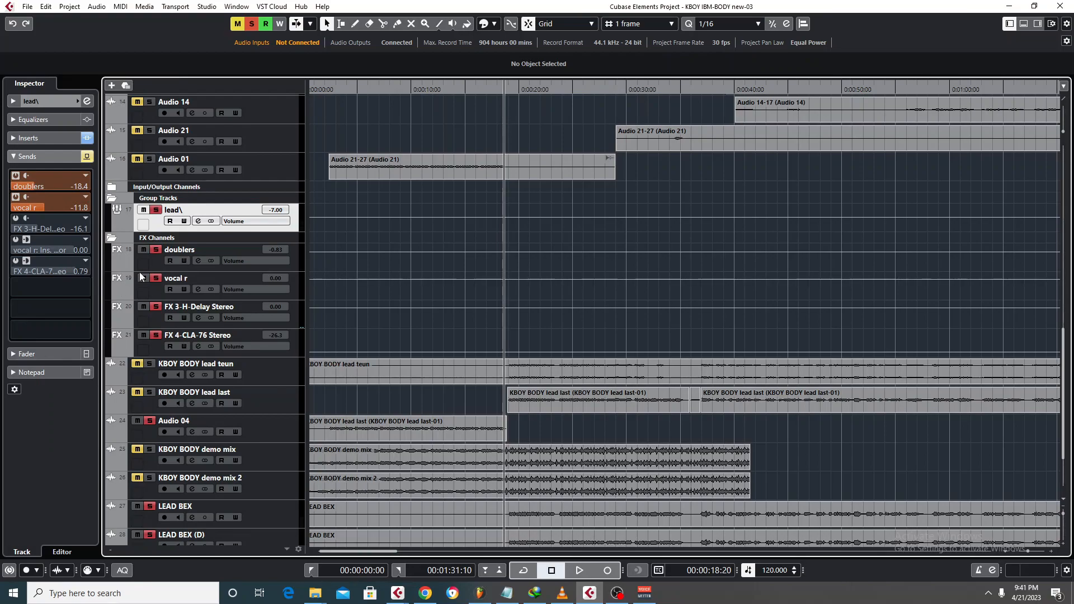
key("space")
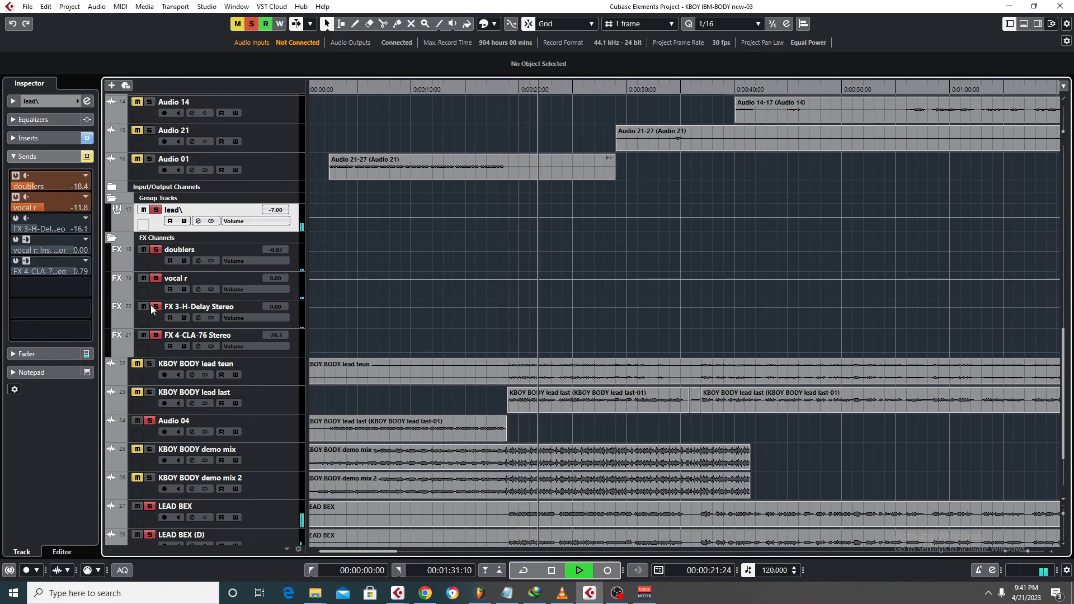
Step: Activate the lead group's sends to the vocal r insert's side-chain and FX 4-CLA-76 Stereo, and stop playback
left_click(16, 240)
left_click(16, 261)
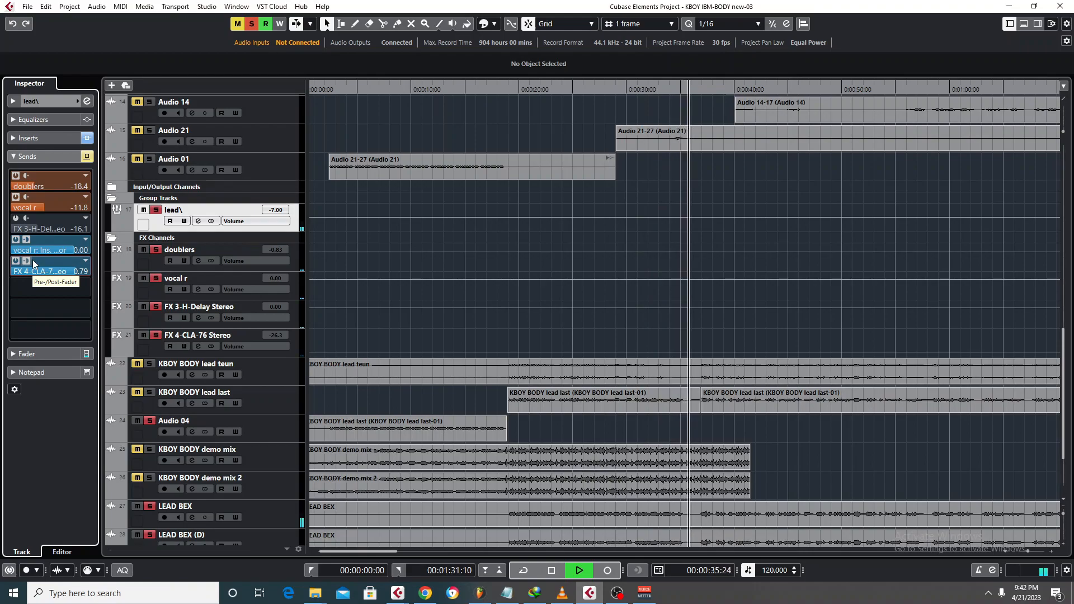
key("space")
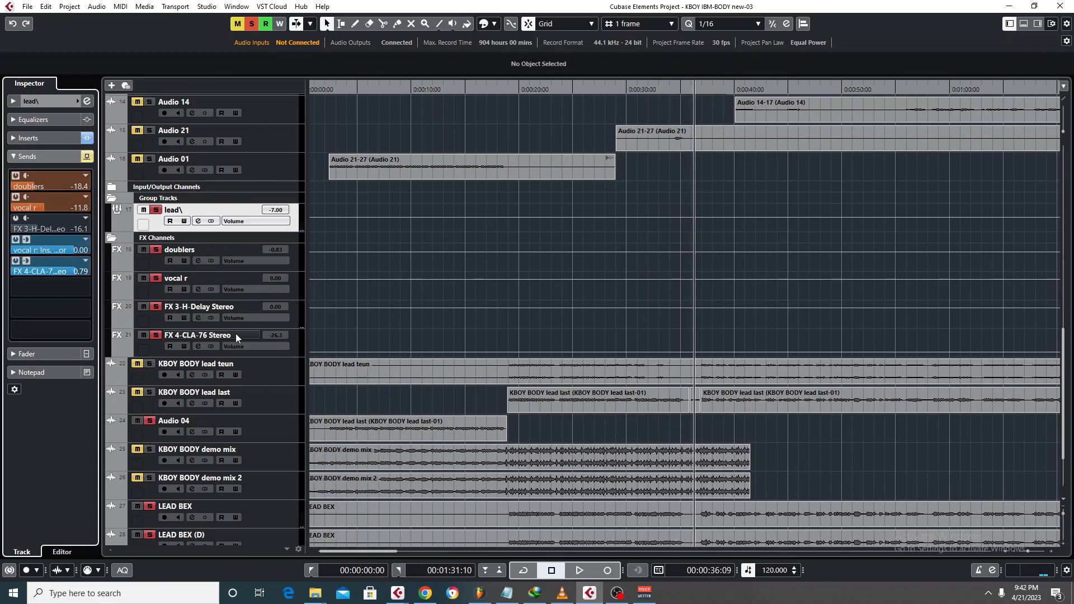
Step: Show the vocal r channel's inserts and examine the ValhallaVintageVerb, FabFilter Pro-Q 3, StereoEnhancer and Compressor settings in their editors
left_click(158, 292)
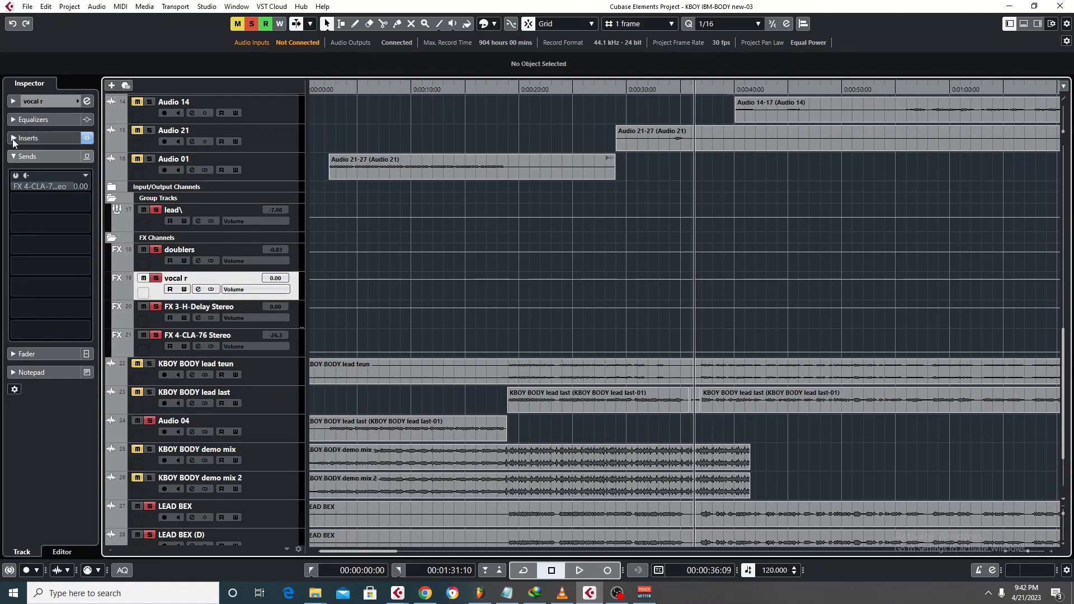
left_click(13, 140)
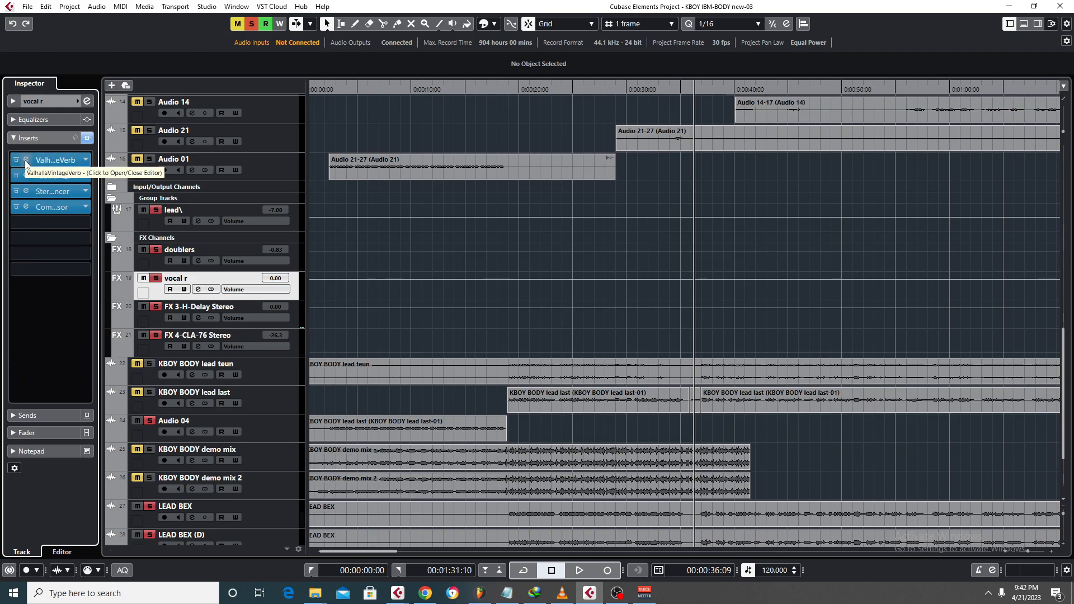
left_click(26, 160)
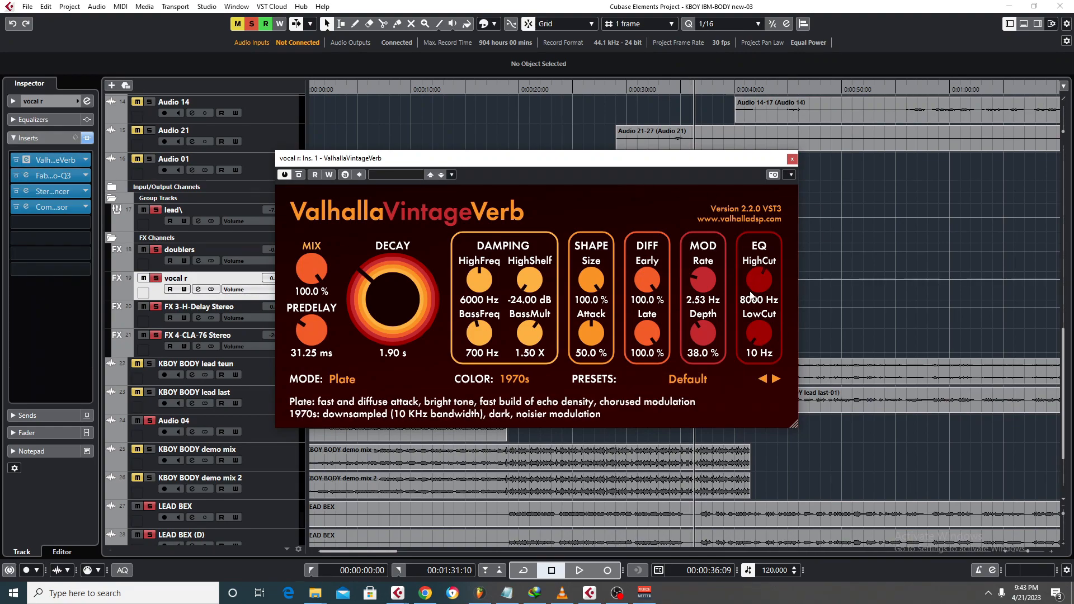
left_click(24, 179)
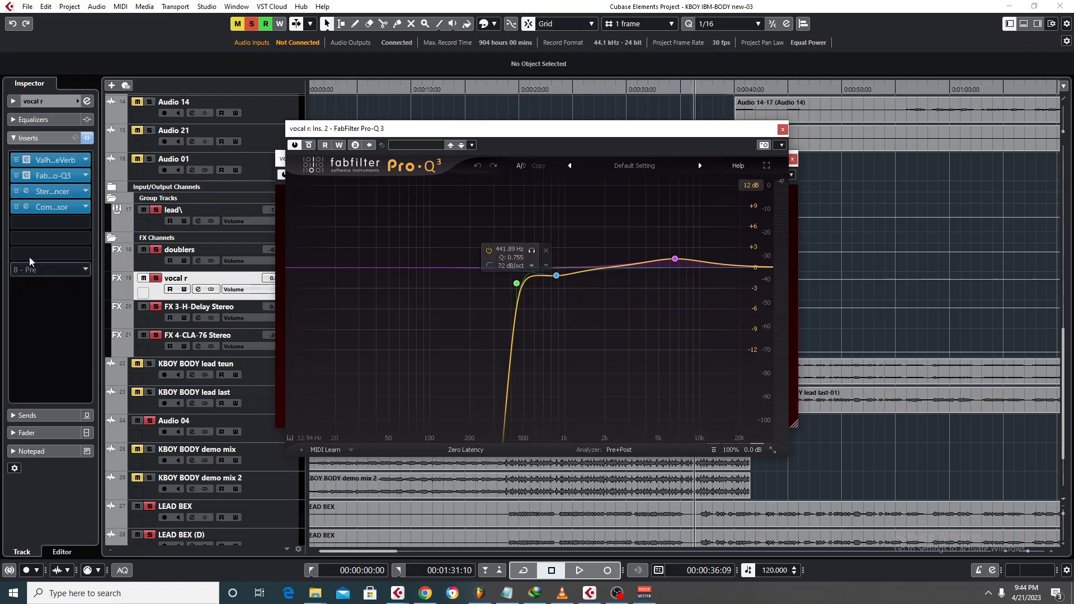
left_click(26, 192)
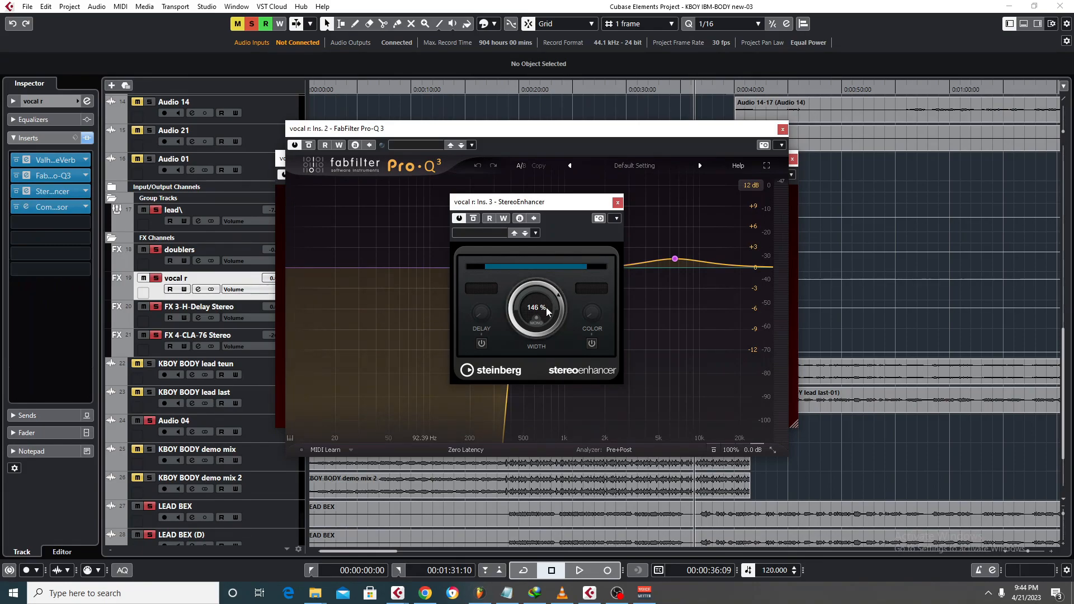
left_click(26, 203)
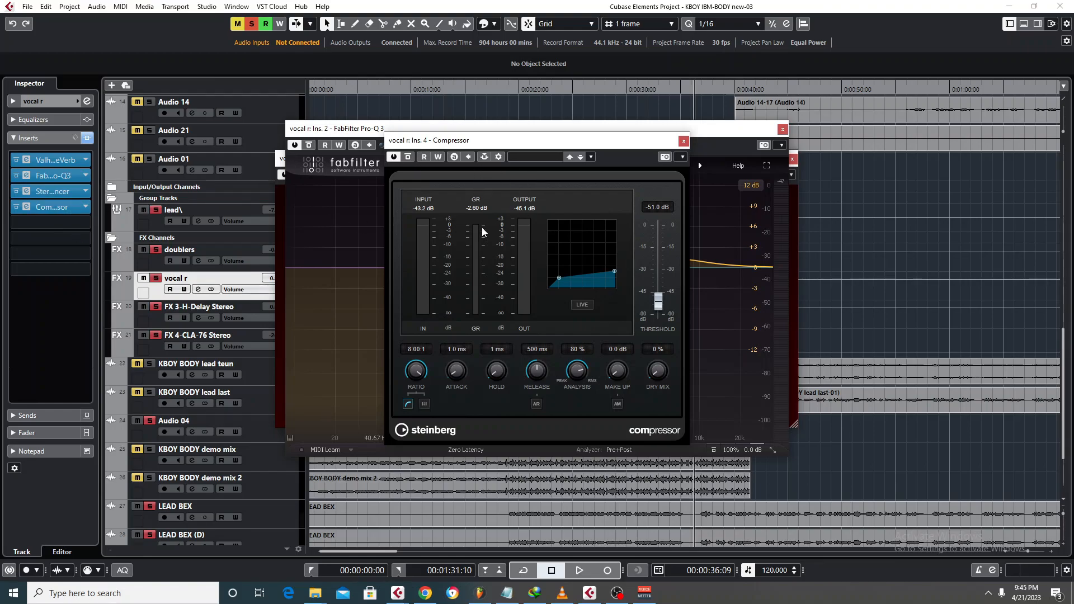
Step: Examine the vocal r Compressor's side-chain routing from the lead group and its list of available sources, and close the routing window
left_click(483, 159)
left_click(485, 160)
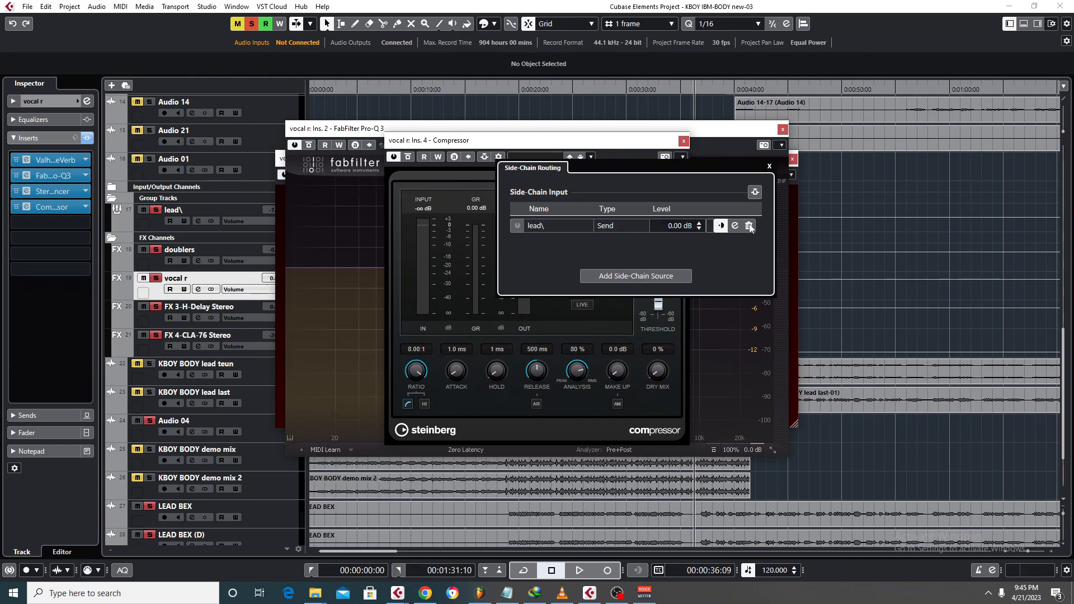
left_click(617, 274)
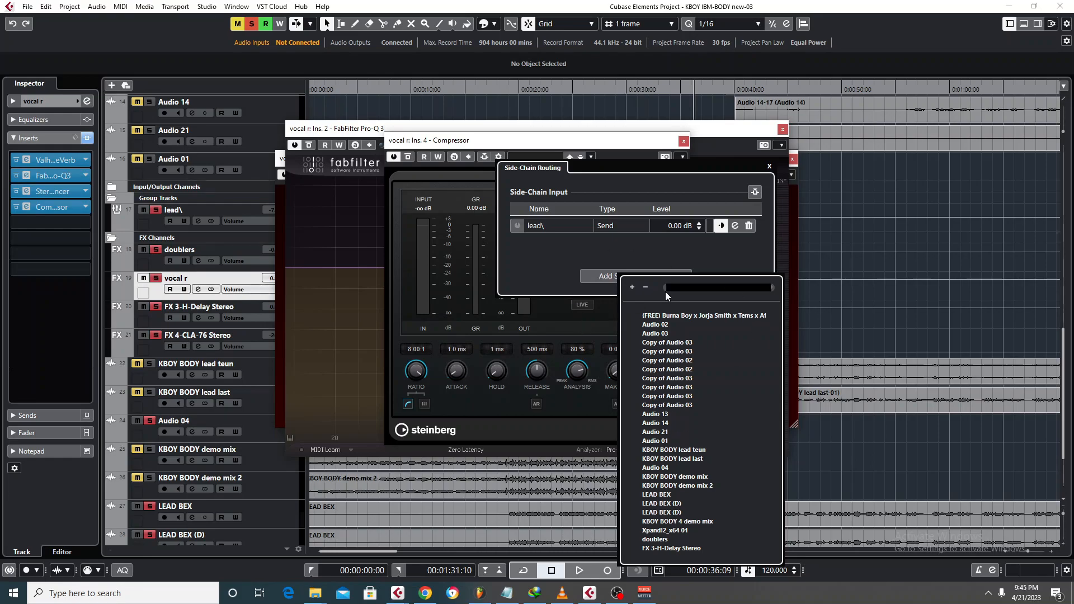
left_click(539, 257)
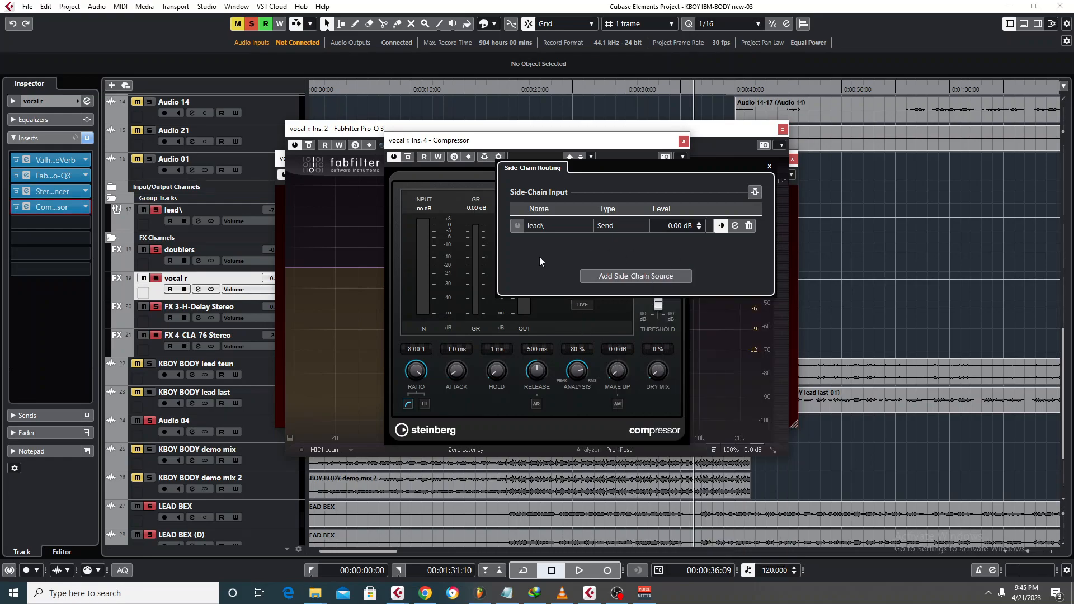
left_click(720, 227)
left_click(769, 167)
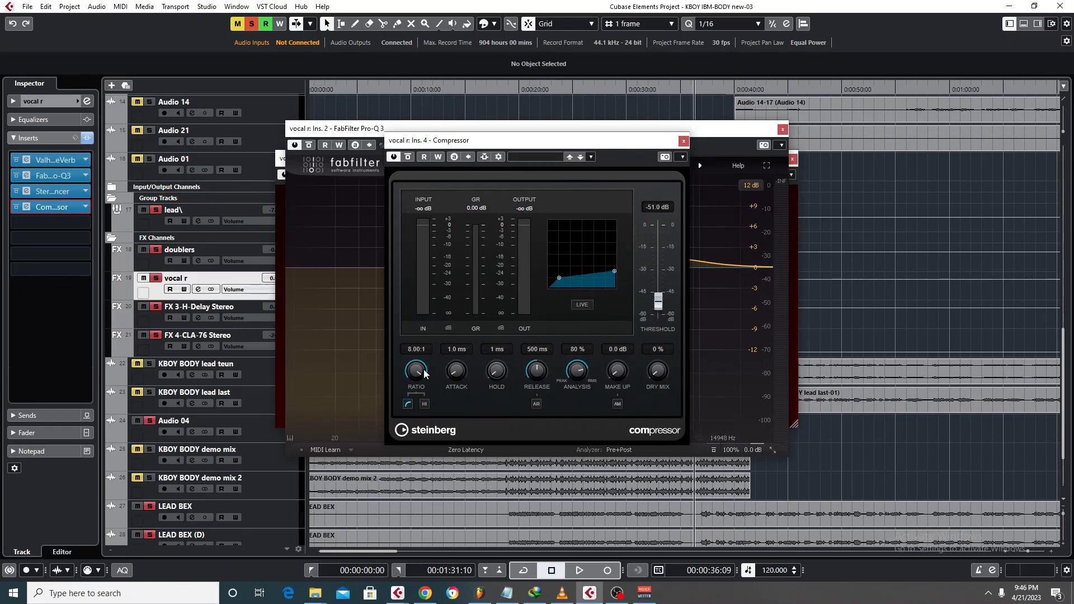
Step: Close the Compressor, FabFilter Pro-Q 3 and ValhallaVintageVerb editors, keeping the StereoEnhancer editor open
left_click(684, 141)
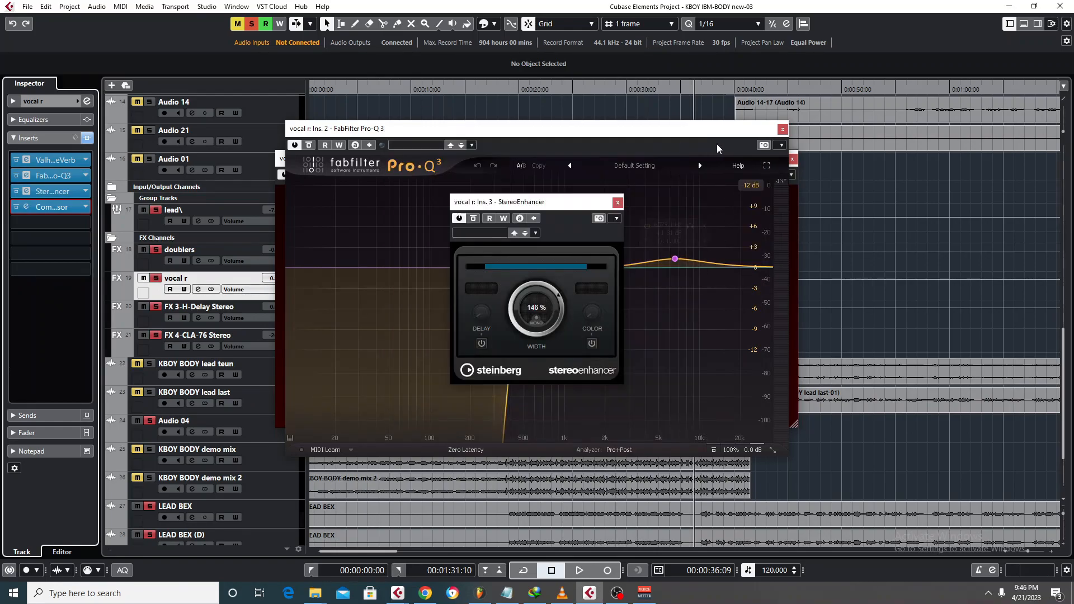
left_click(783, 130)
left_click(792, 160)
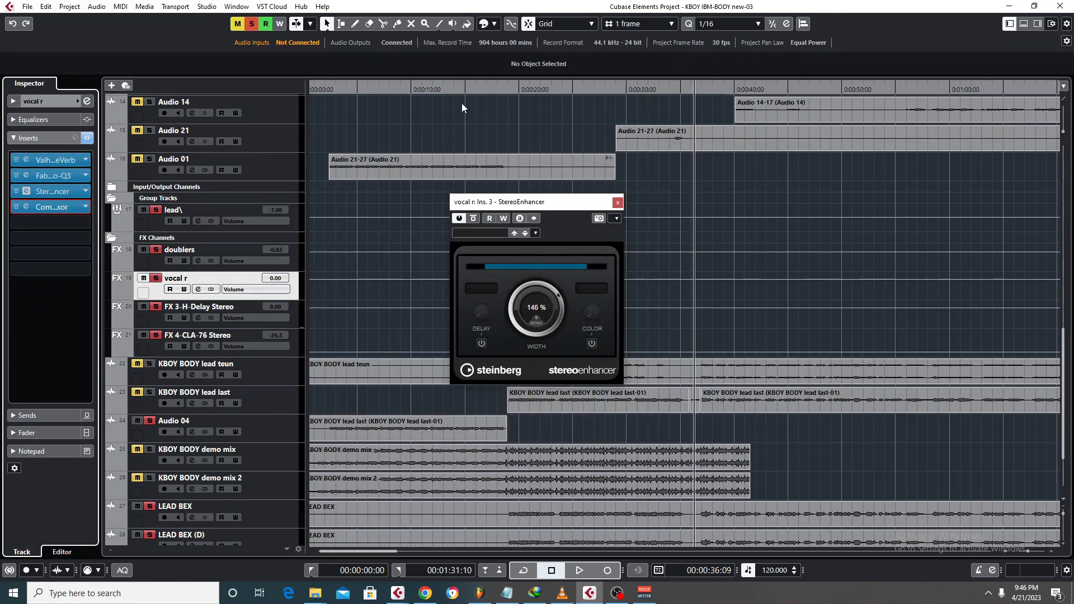
Step: Play the vocals and bypass the Compressor insert on vocal r to hear the reverb without ducking, and stop playback
left_click_drag(504, 86, 491, 94)
key("space")
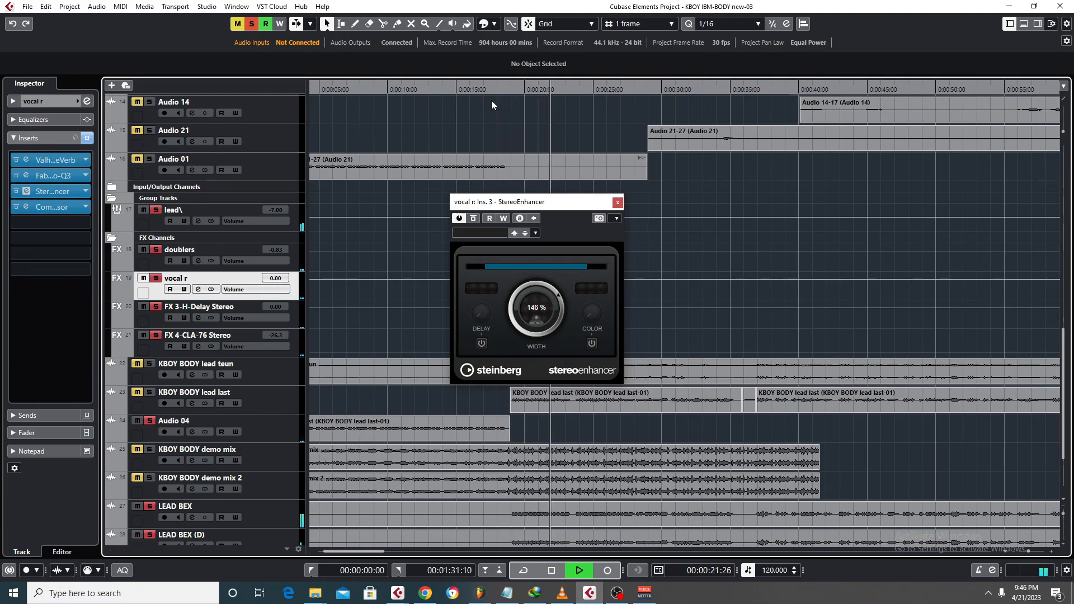
left_click(14, 212)
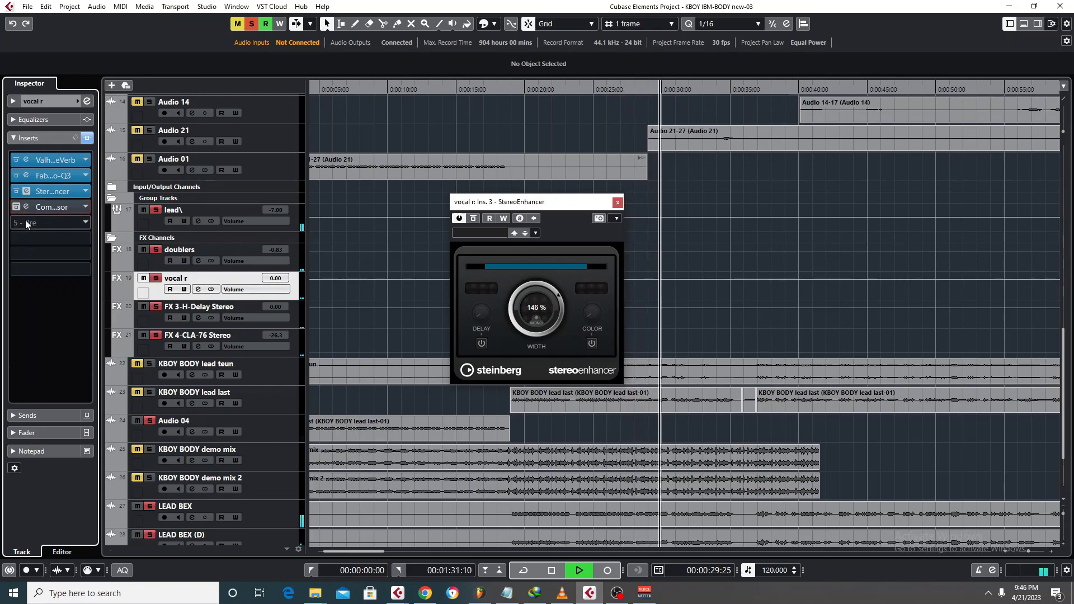
key("space")
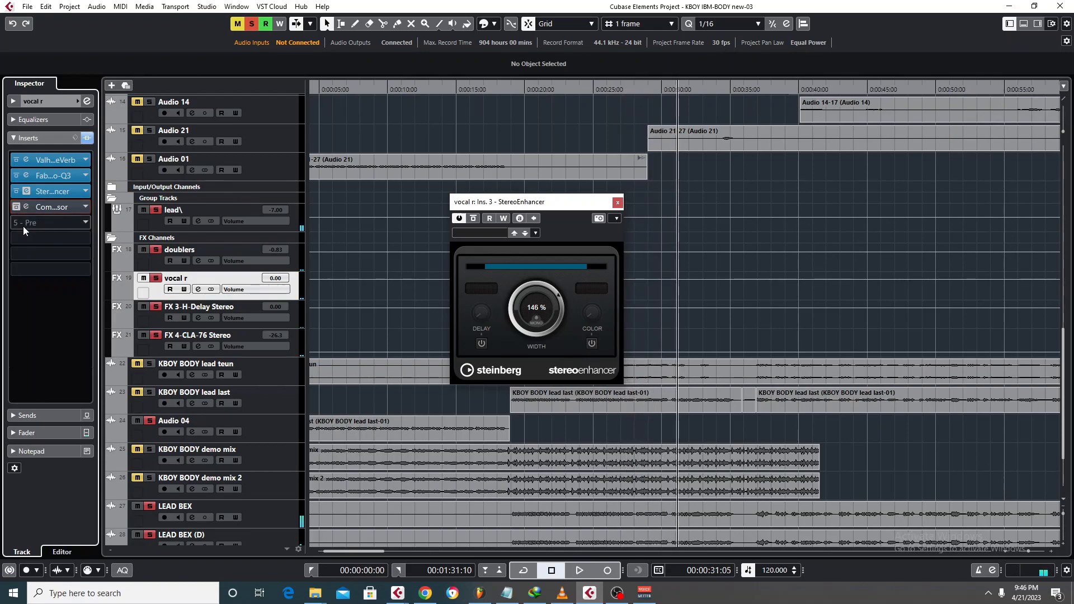
Step: Move the StereoEnhancer editor aside, play from about 19 seconds, and re-enable the vocal r Compressor insert during playback
scroll(246, 180, "up", 6)
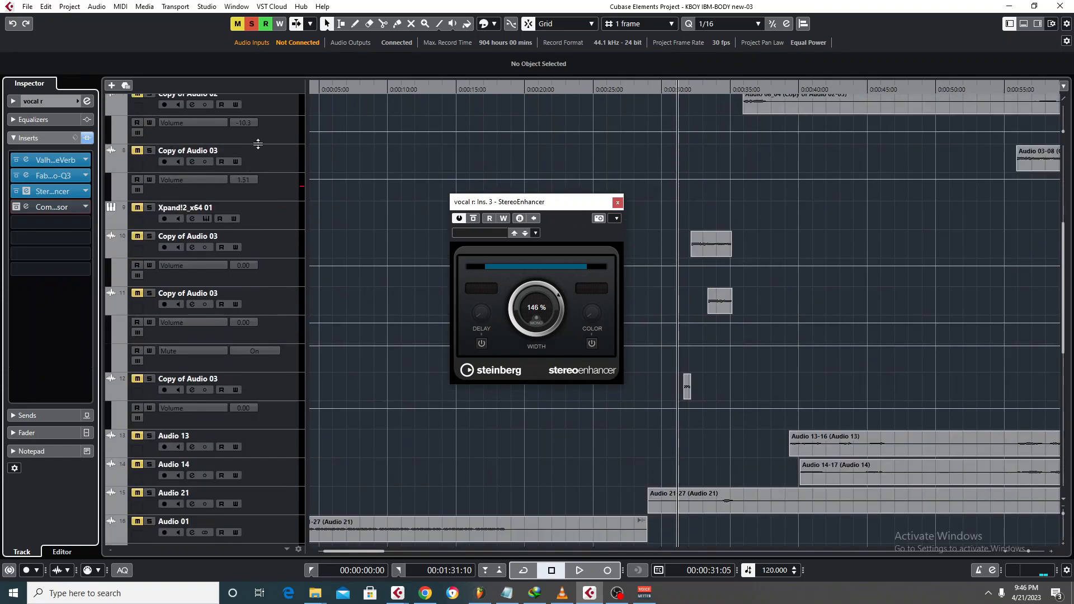
scroll(318, 202, "up", 4)
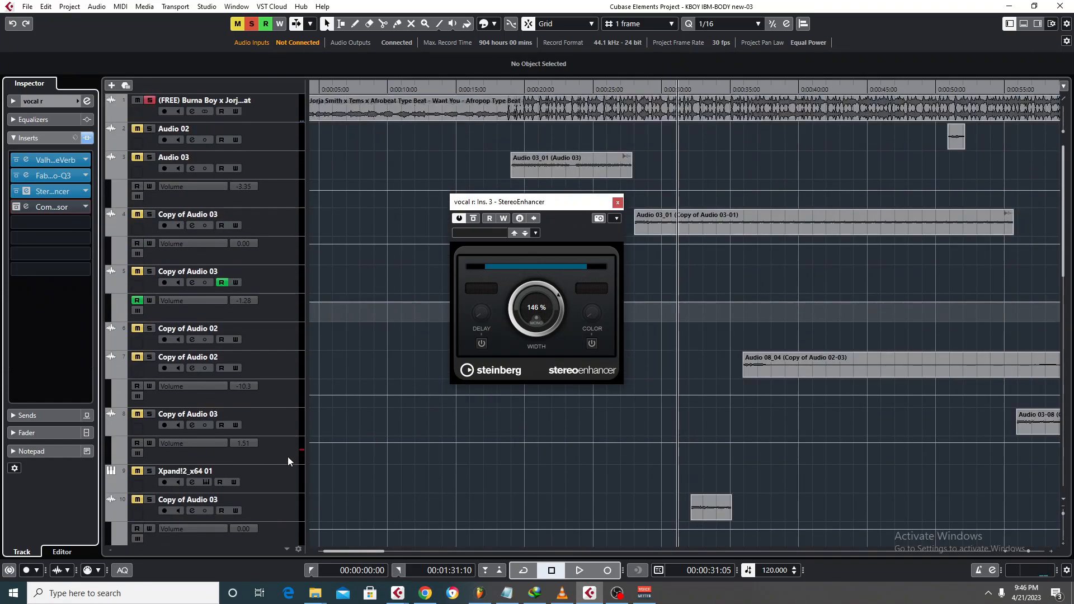
scroll(298, 454, "down", 3)
scroll(295, 437, "up", 3)
scroll(284, 184, "down", 15)
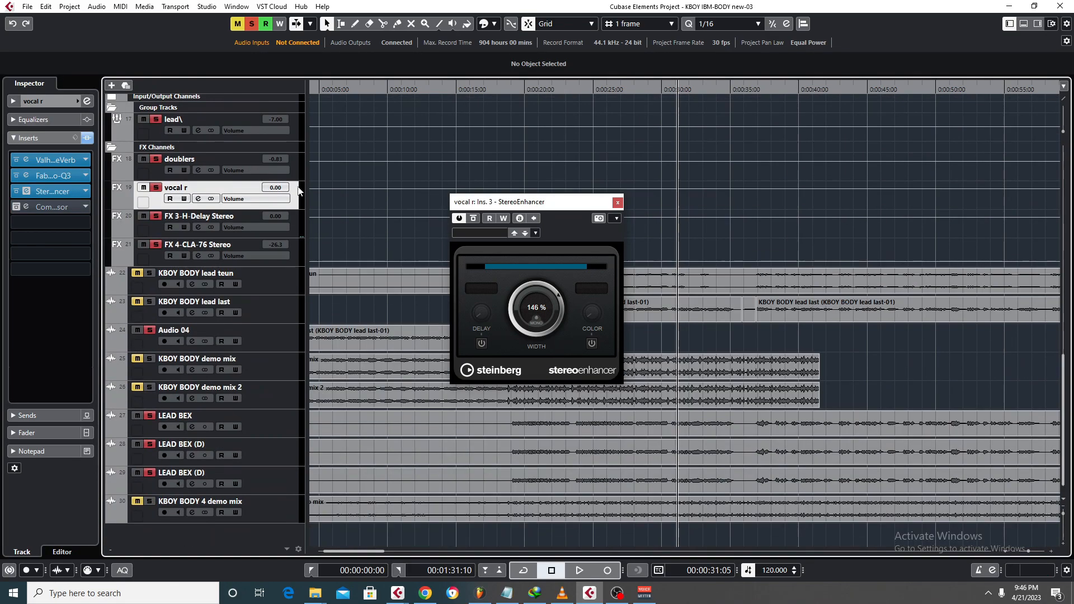
left_click_drag(596, 202, 386, 180)
left_click(511, 91)
key("space")
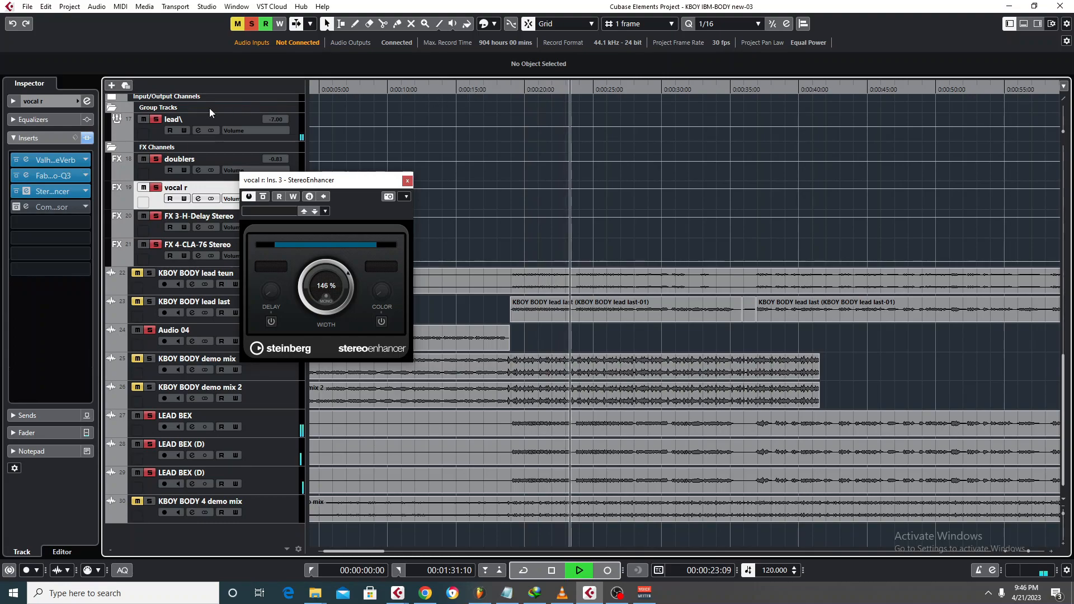
left_click(13, 210)
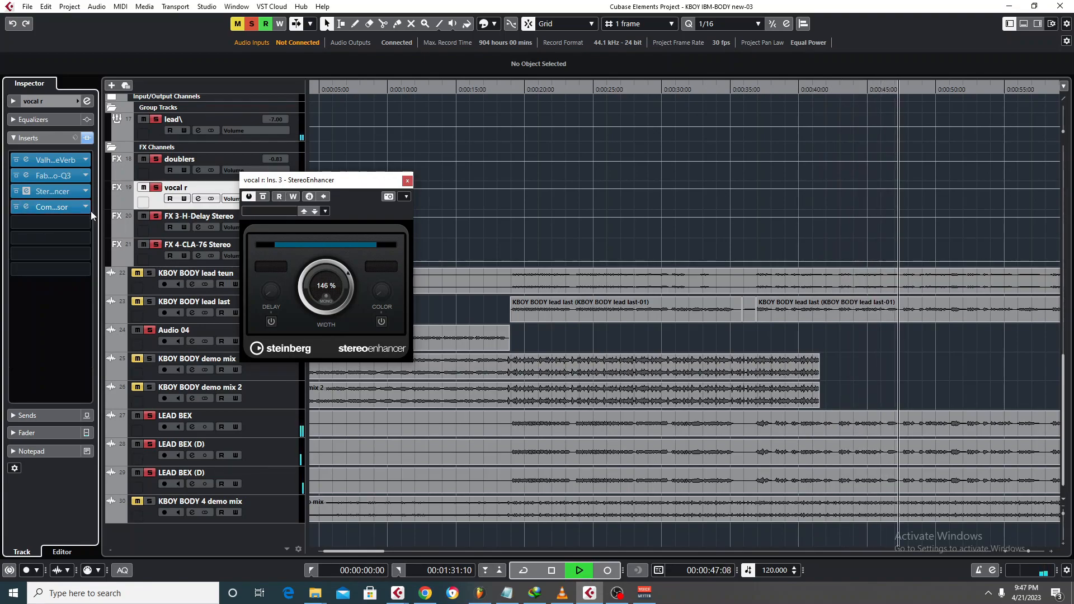
Step: Display the lead group's sends and raise its vocal r reverb send to -2.78 during playback
left_click(12, 417)
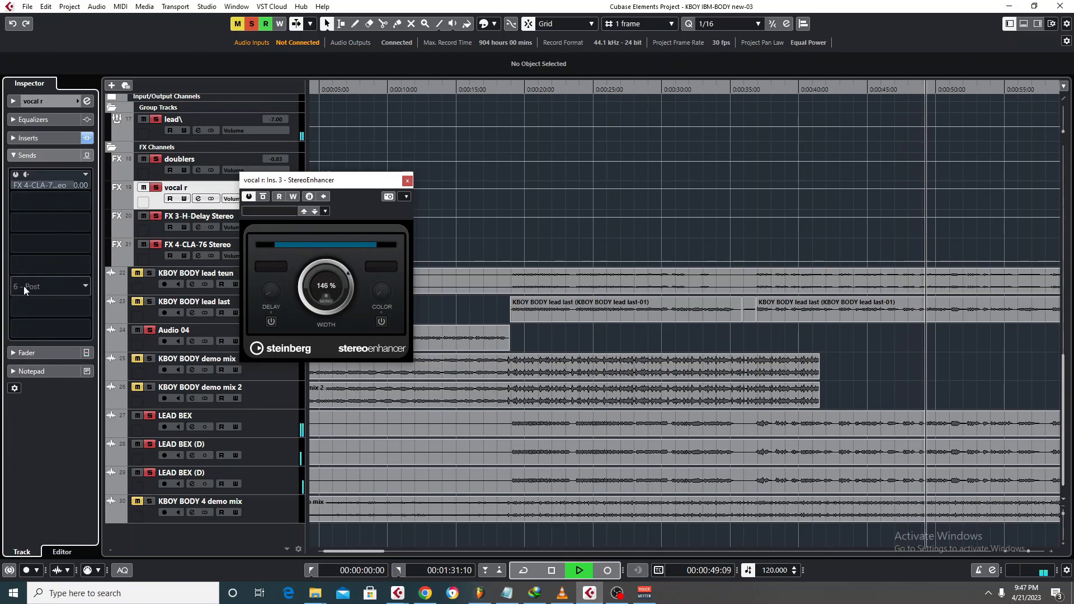
left_click(13, 157)
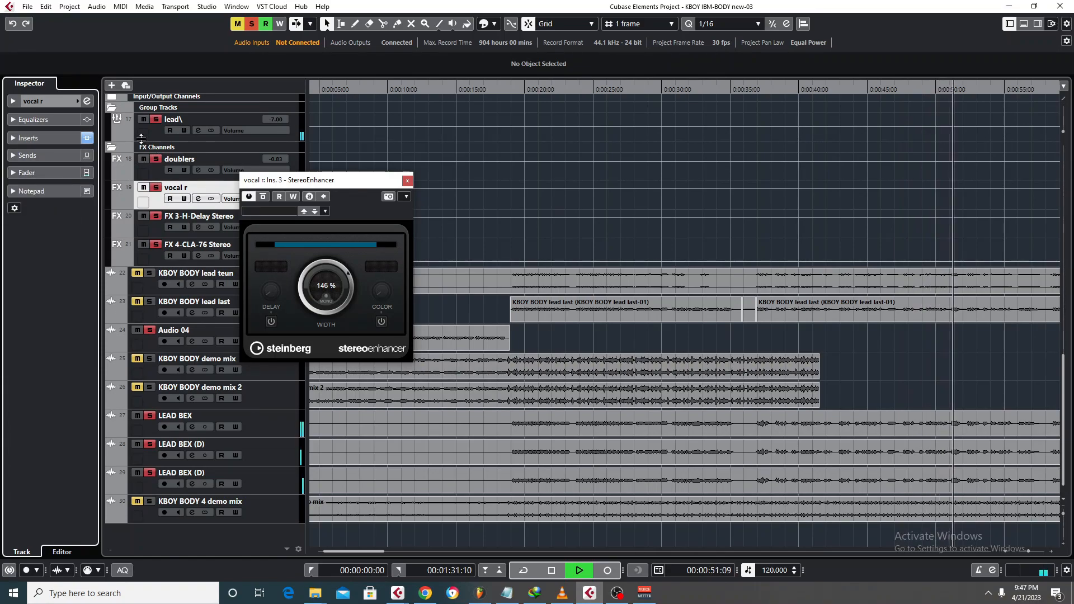
left_click(177, 133)
left_click(13, 157)
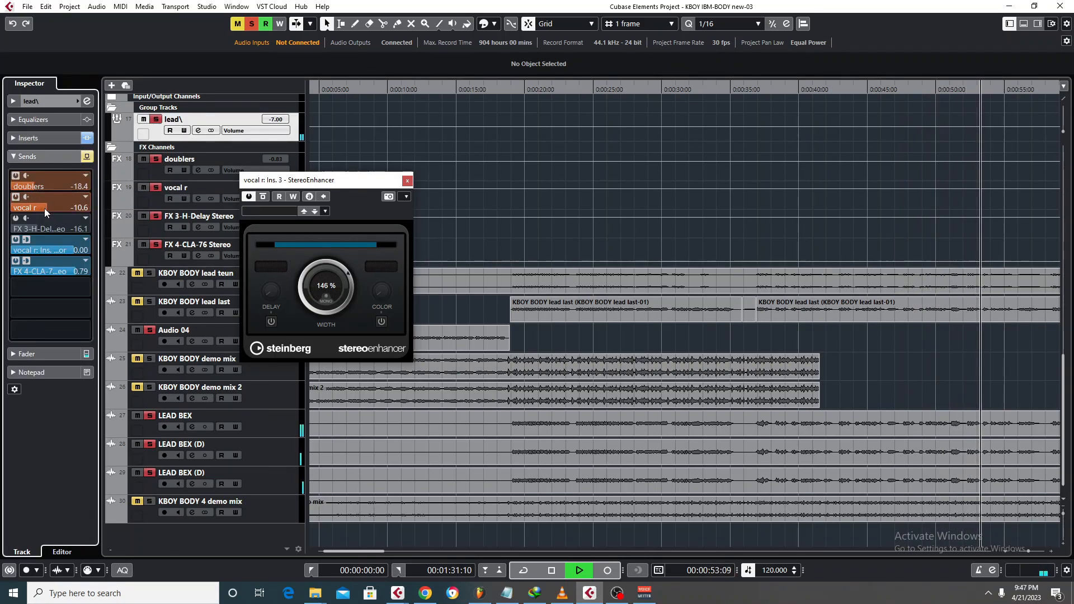
scroll(42, 209, "up", 3)
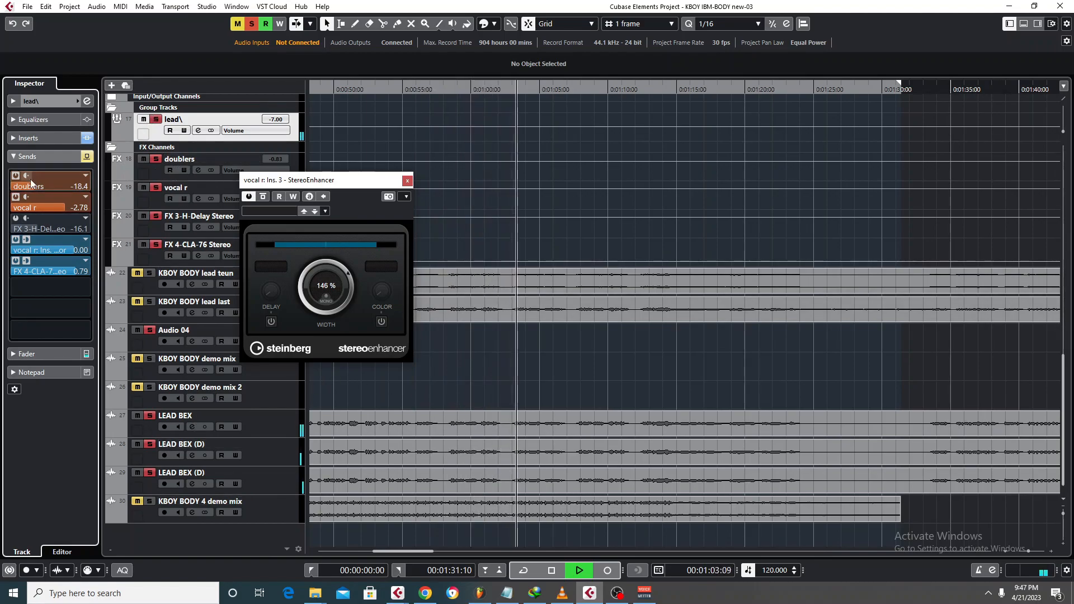
Step: Bypass and re-enable the vocal r Compressor insert during playback, and stop with the playhead returned to about 19 seconds
left_click(140, 197)
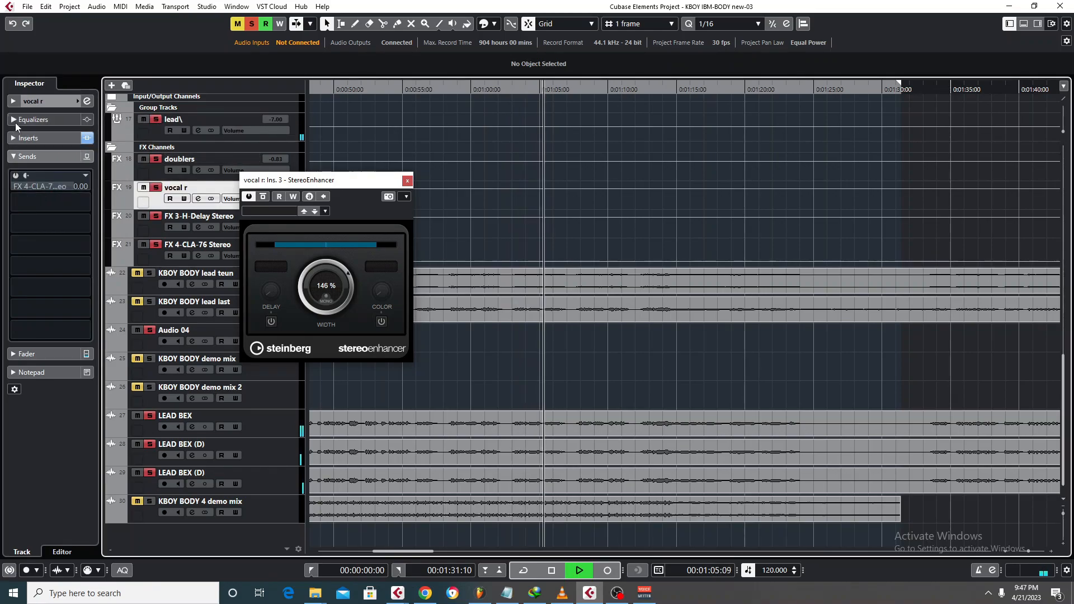
left_click(34, 120)
left_click(13, 119)
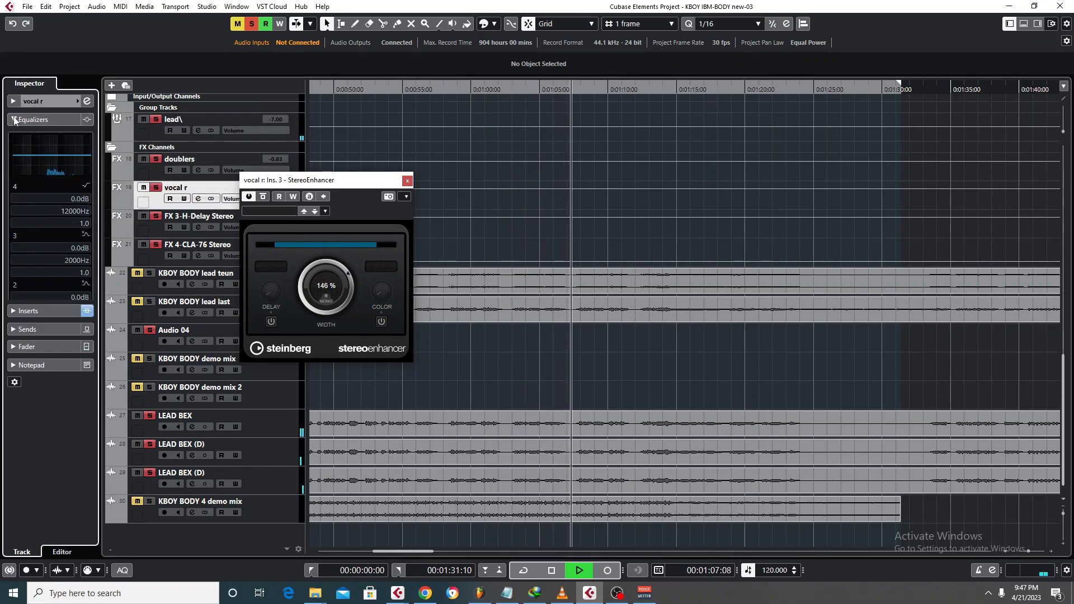
left_click(13, 137)
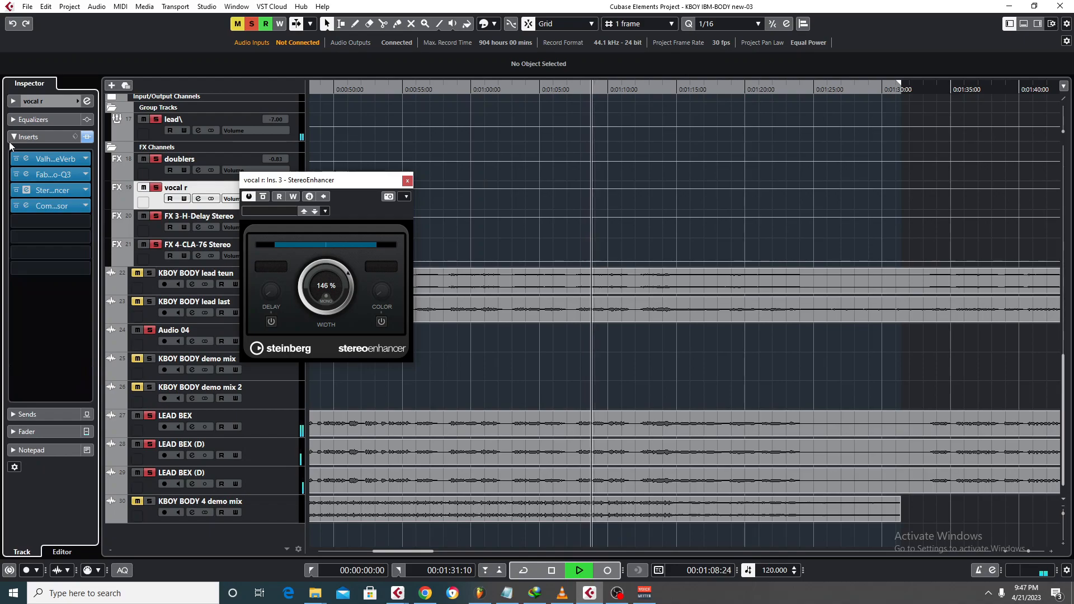
left_click(15, 207)
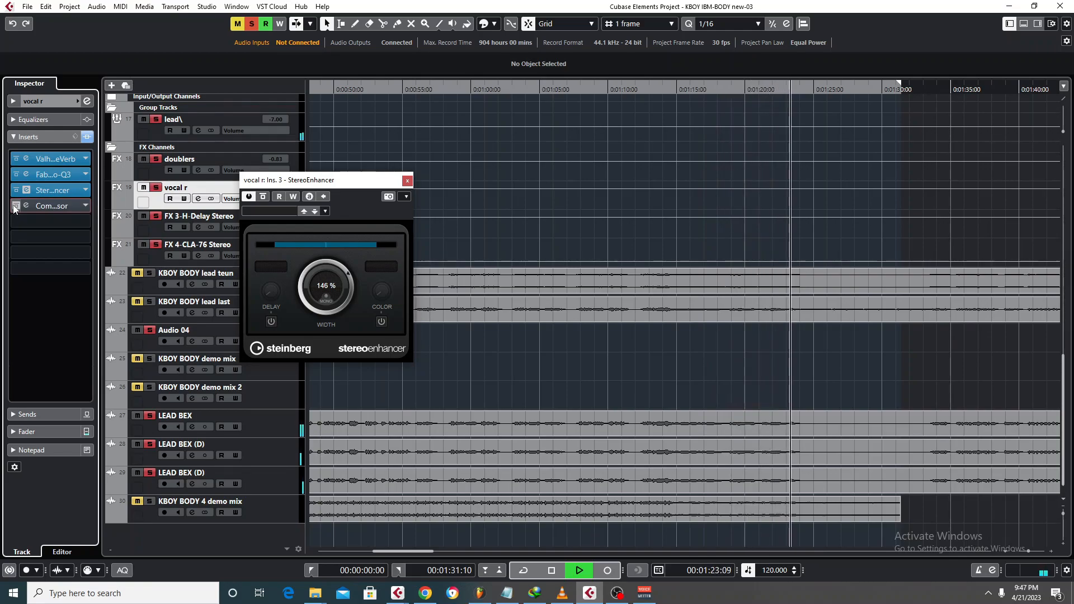
left_click(16, 206)
key("space")
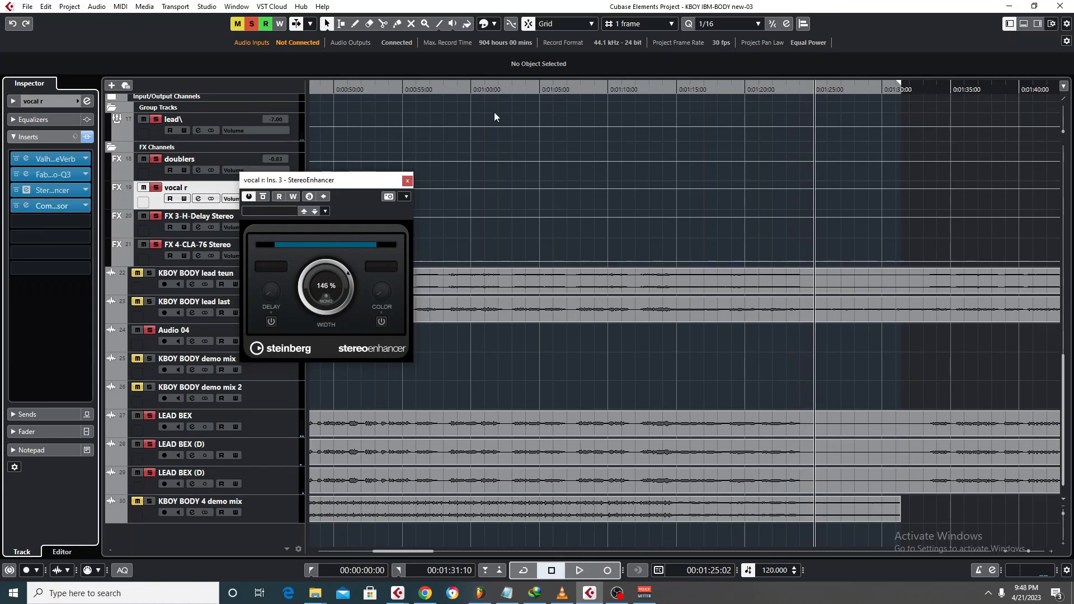
left_click_drag(485, 91, 572, 106)
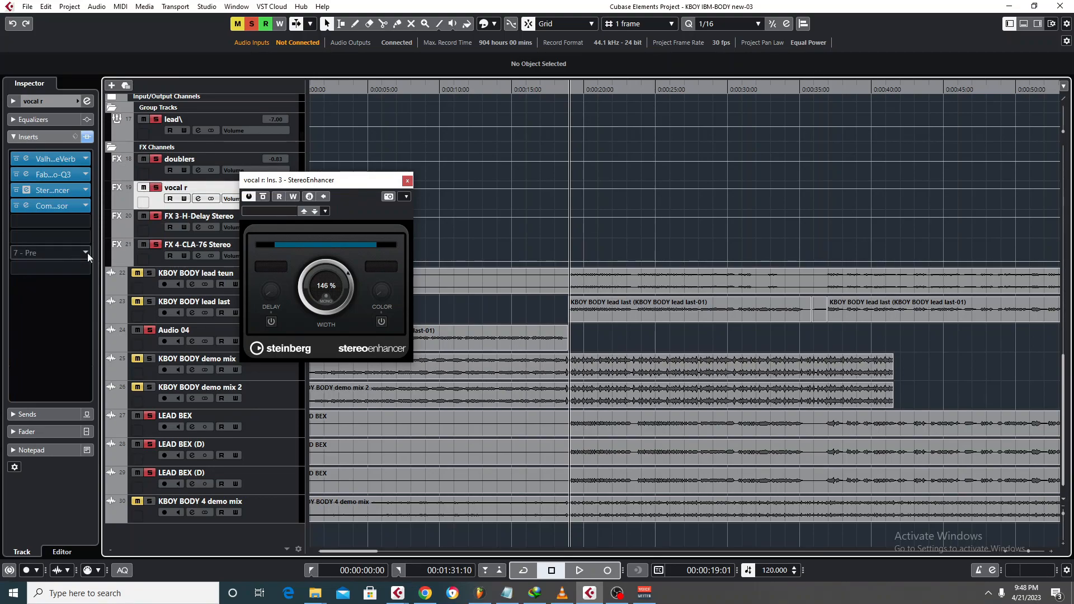
Step: Lower the lead group's vocal r send to -12.2 and activate its FX 3-H-Delay Stereo send
left_click(153, 137)
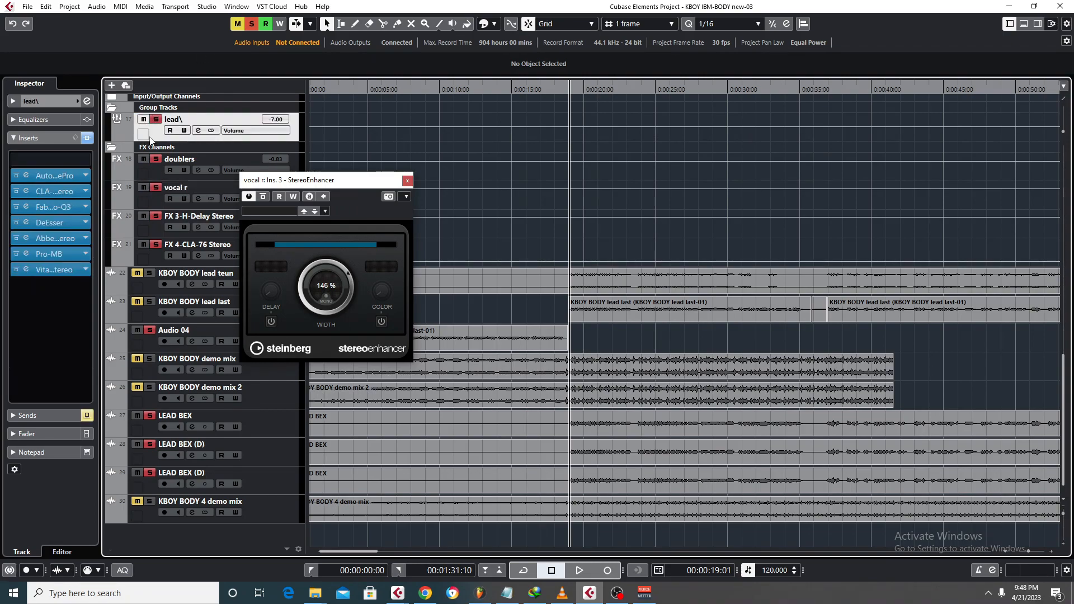
left_click(28, 415)
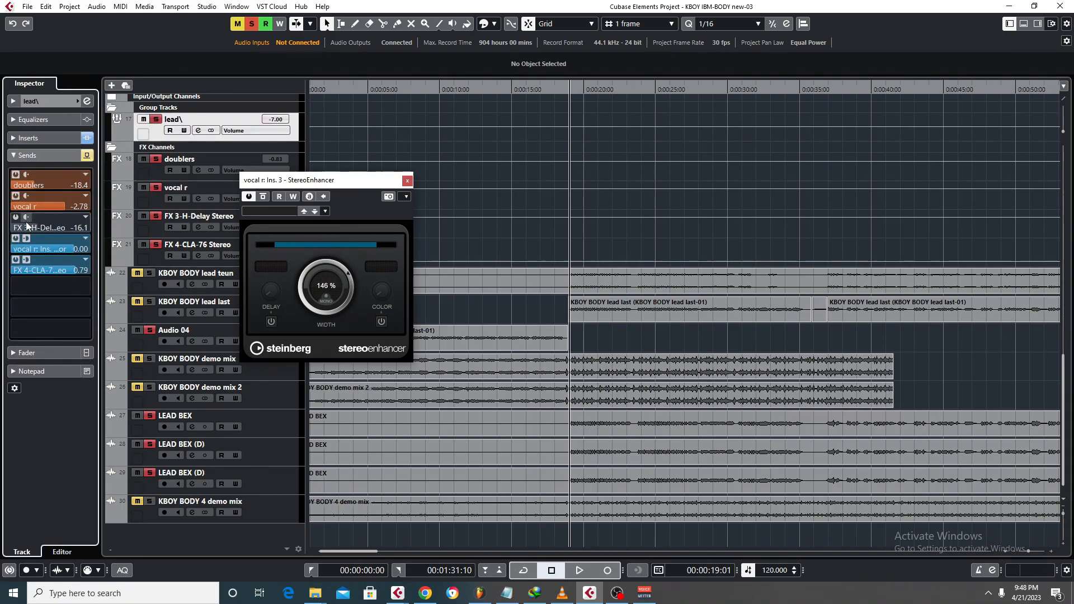
scroll(28, 198, "down", 6)
scroll(28, 198, "down", 2)
scroll(29, 203, "down", 1)
left_click(17, 217)
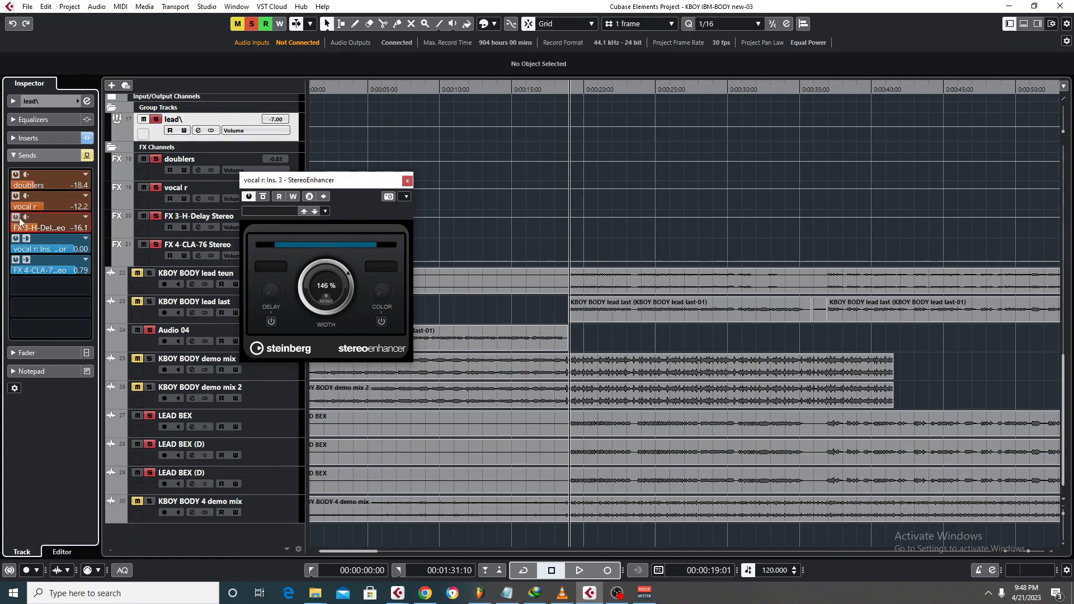
Step: Close the StereoEnhancer editor and open the H-Delay insert on the FX 3-H-Delay Stereo channel
left_click(407, 182)
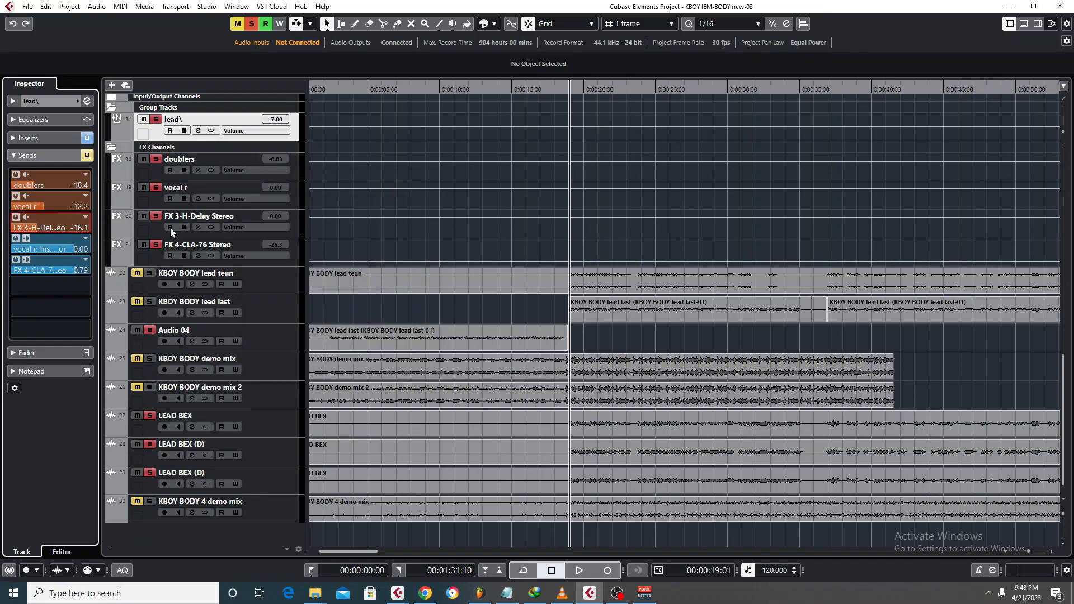
left_click(152, 226)
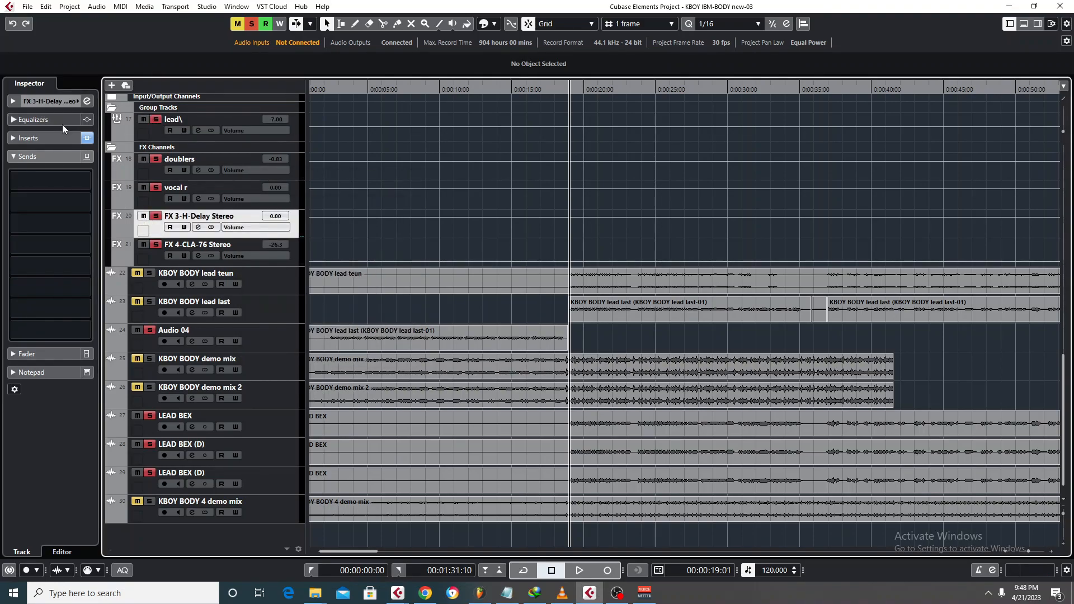
left_click(9, 143)
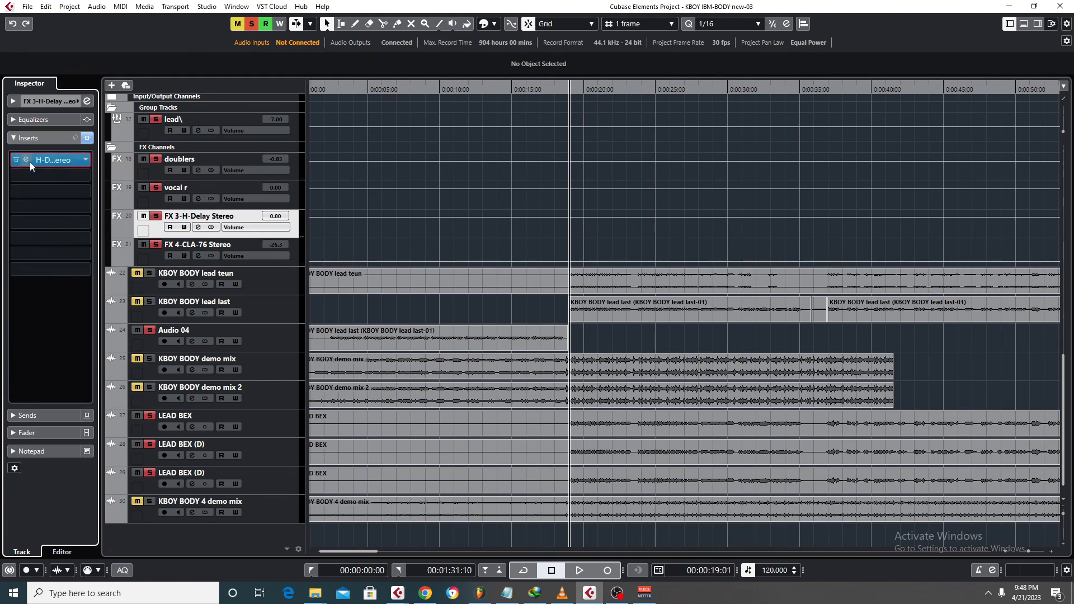
left_click(29, 162)
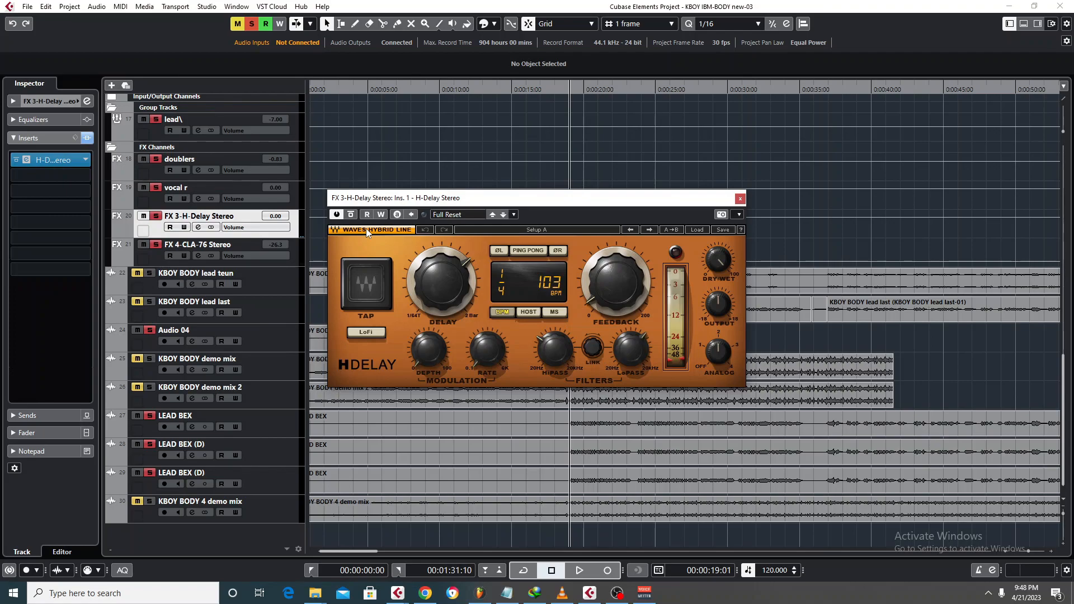
Step: Play from about 19 seconds with the (FREE) Burna Boy beat track soloed and unmuted to hear the delay in context, and stop playback
key("space")
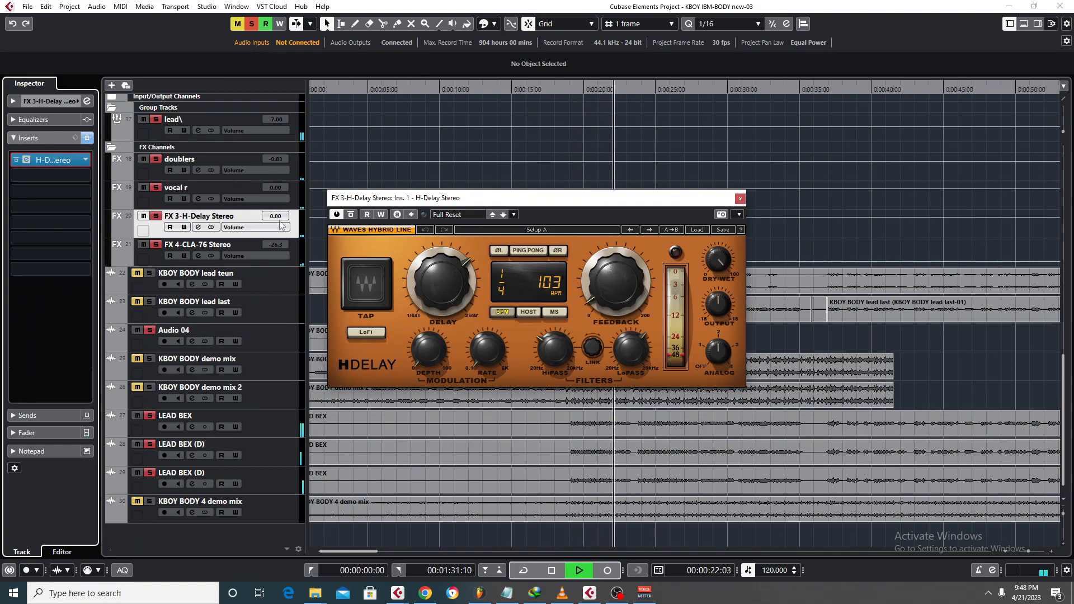
scroll(298, 152, "up", 6)
scroll(298, 152, "up", 6)
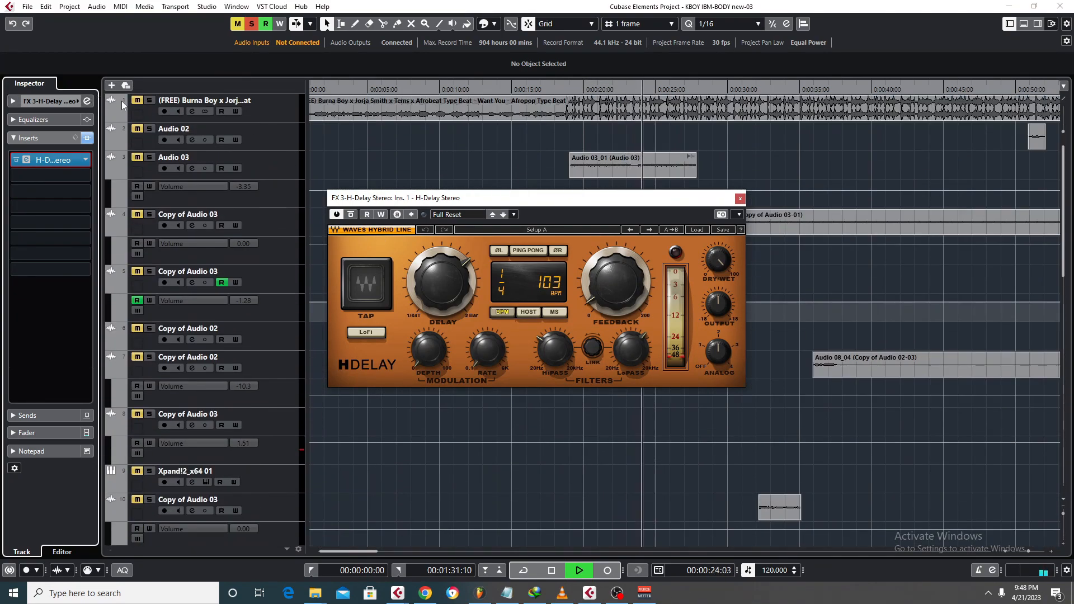
left_click(150, 101)
left_click(138, 101)
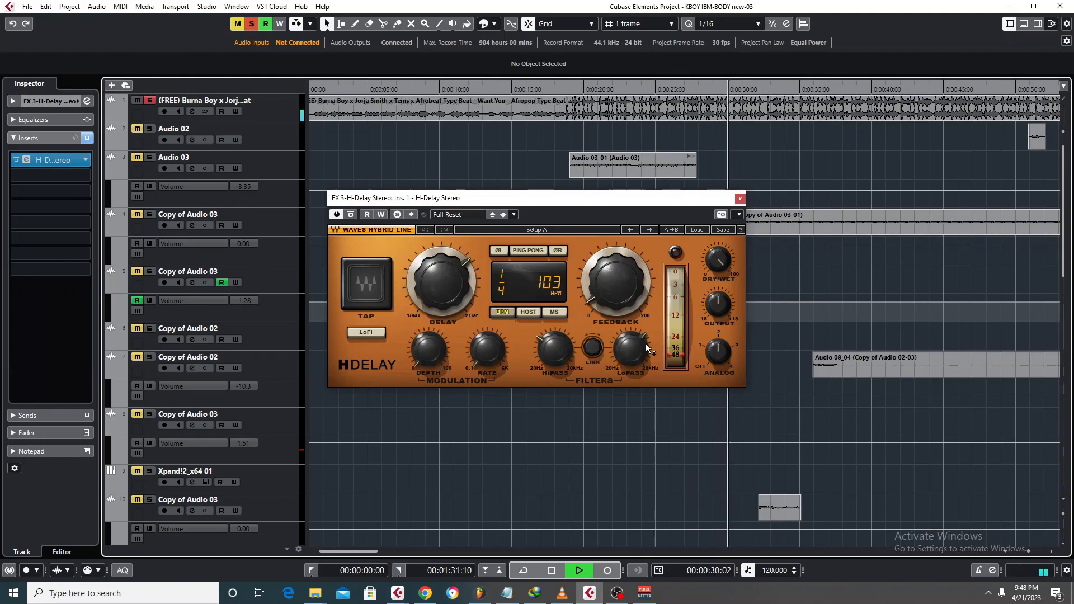
mouse_move(647, 348)
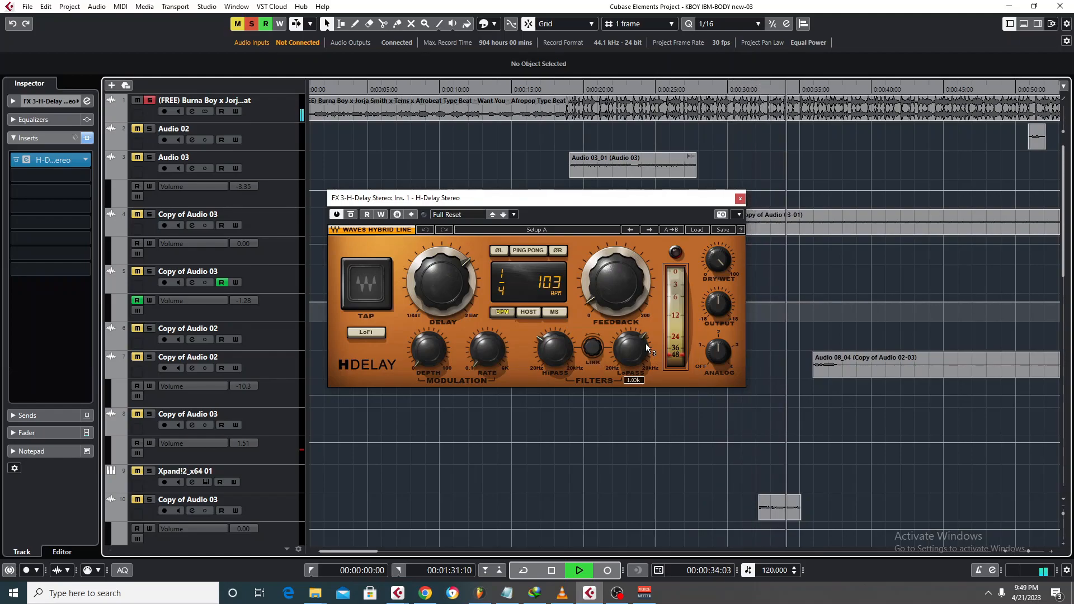
key("space")
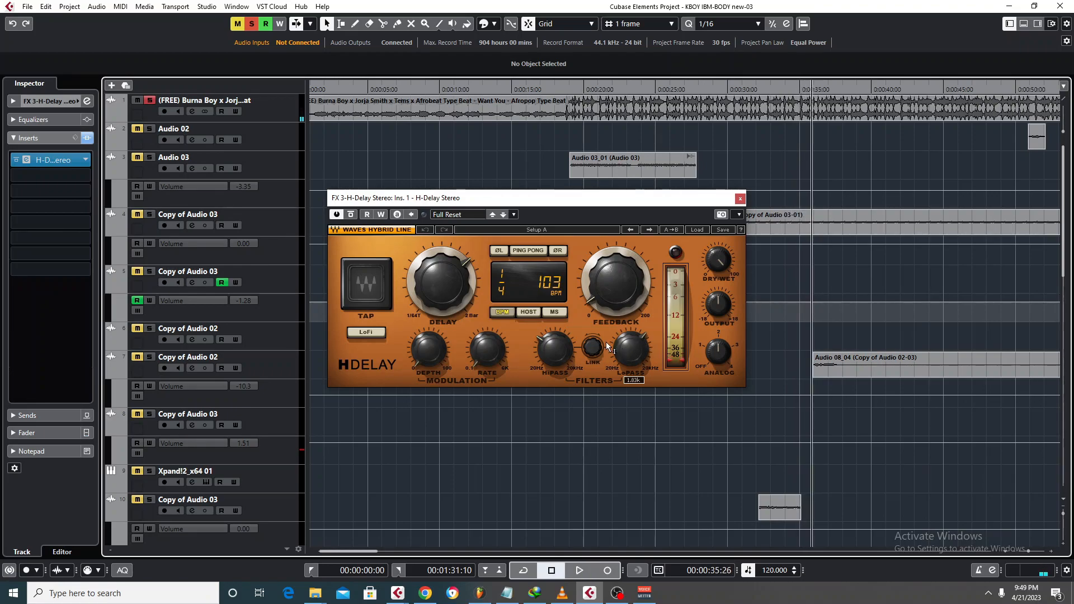
Step: Adjust the H-Delay low-pass filter slightly and close the H-Delay editor
left_click(551, 353)
left_click_drag(632, 350, 639, 356)
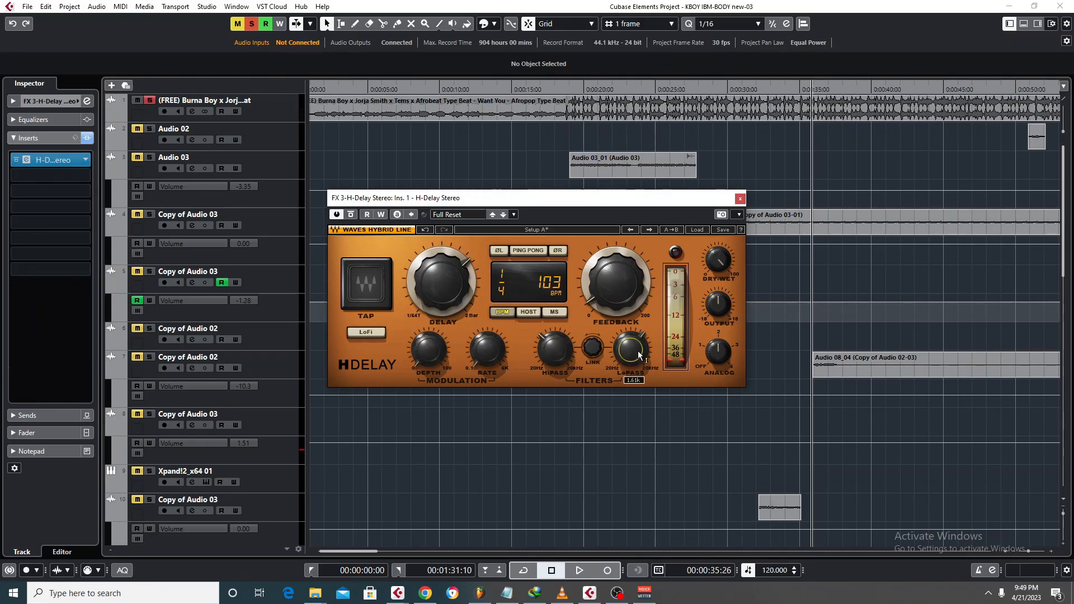
left_click(546, 355)
left_click(739, 200)
Step: Select the (FREE) Burna Boy beat track, display its inserts and bypass all of them
scroll(344, 358, "down", 10)
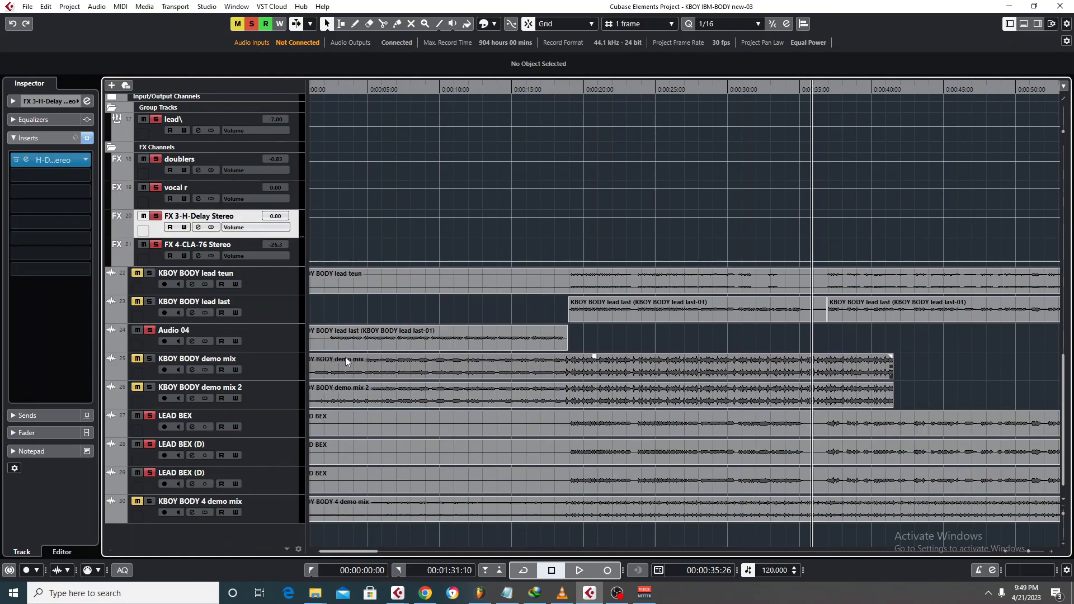
scroll(384, 217, "up", 10)
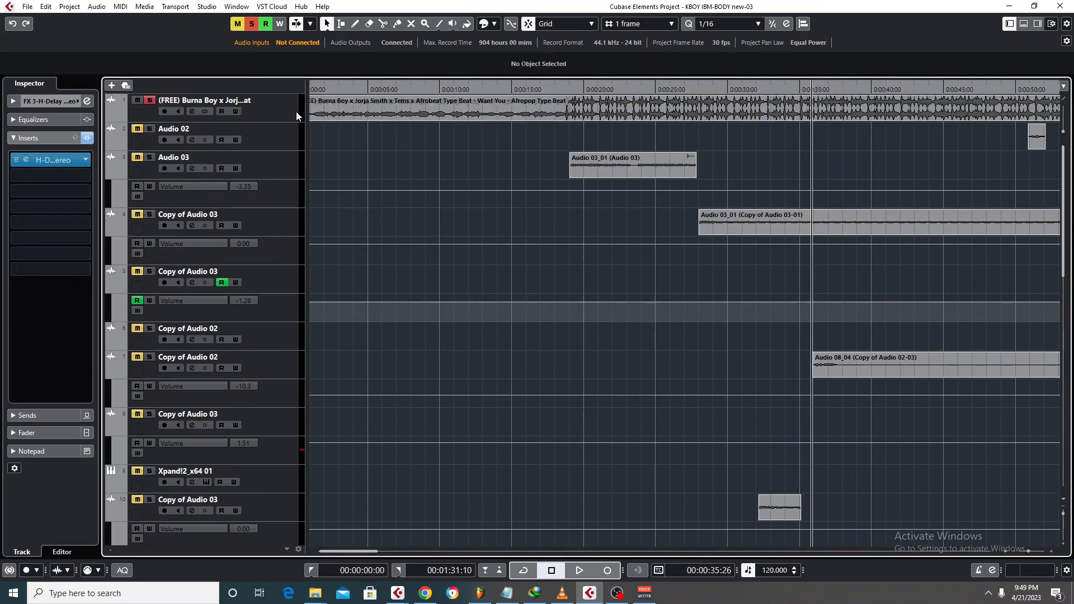
left_click(296, 113)
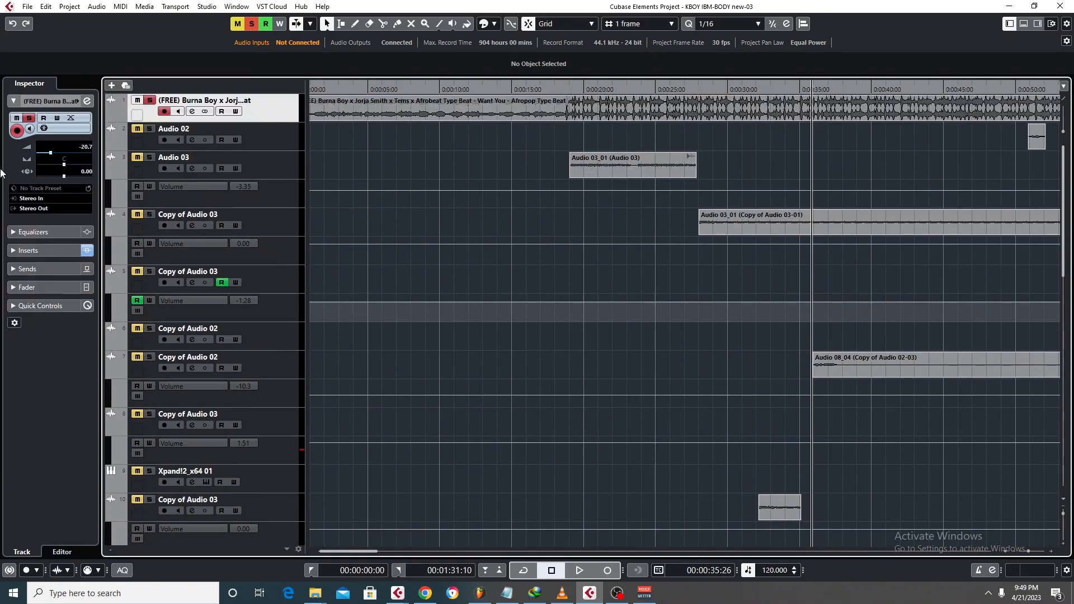
left_click(17, 252)
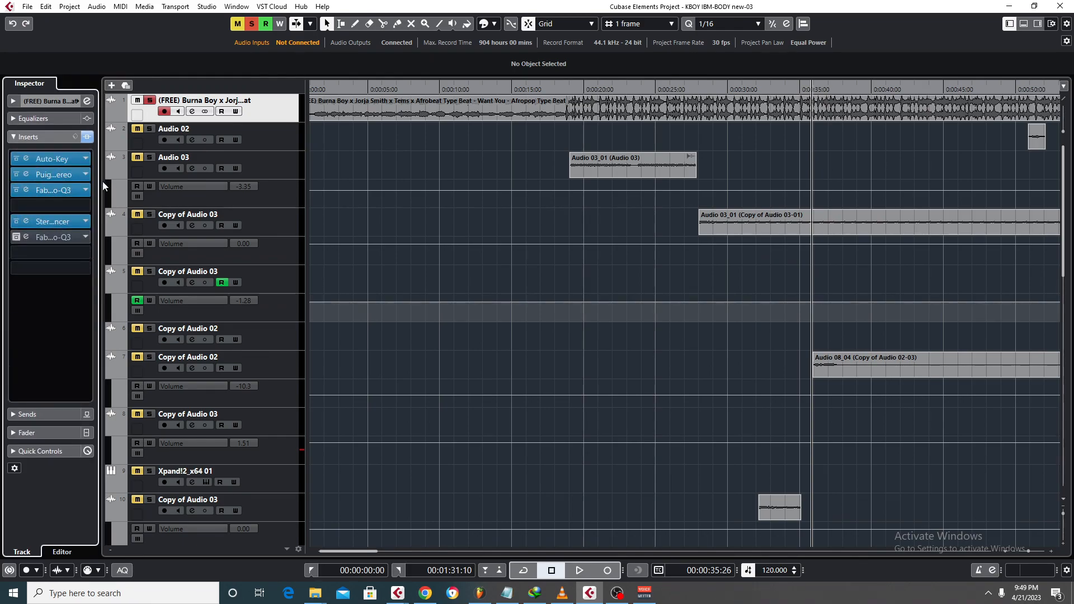
left_click(87, 137)
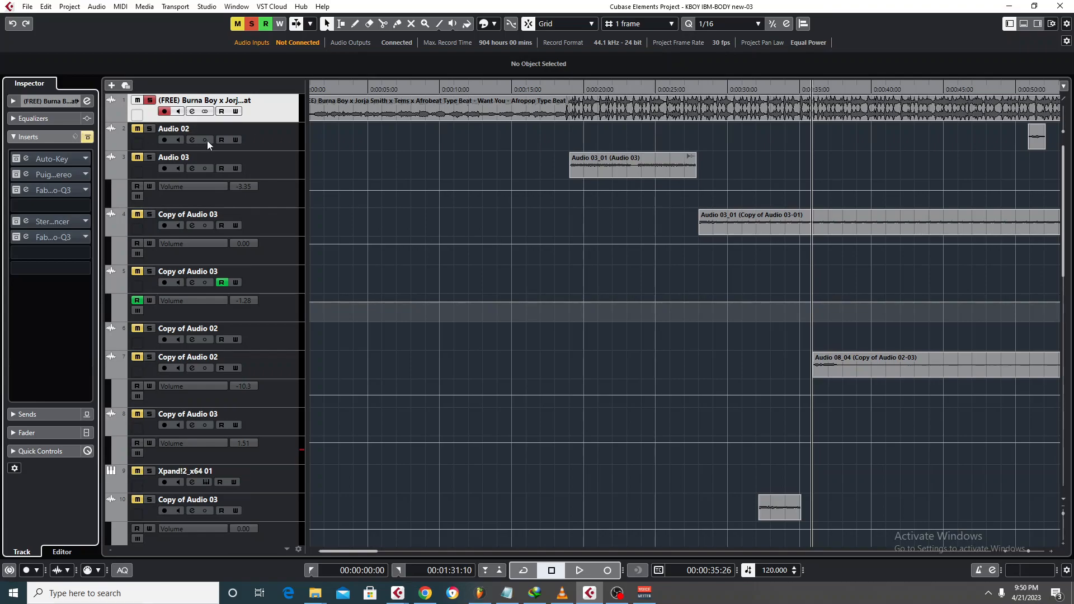
scroll(404, 160, "down", 10)
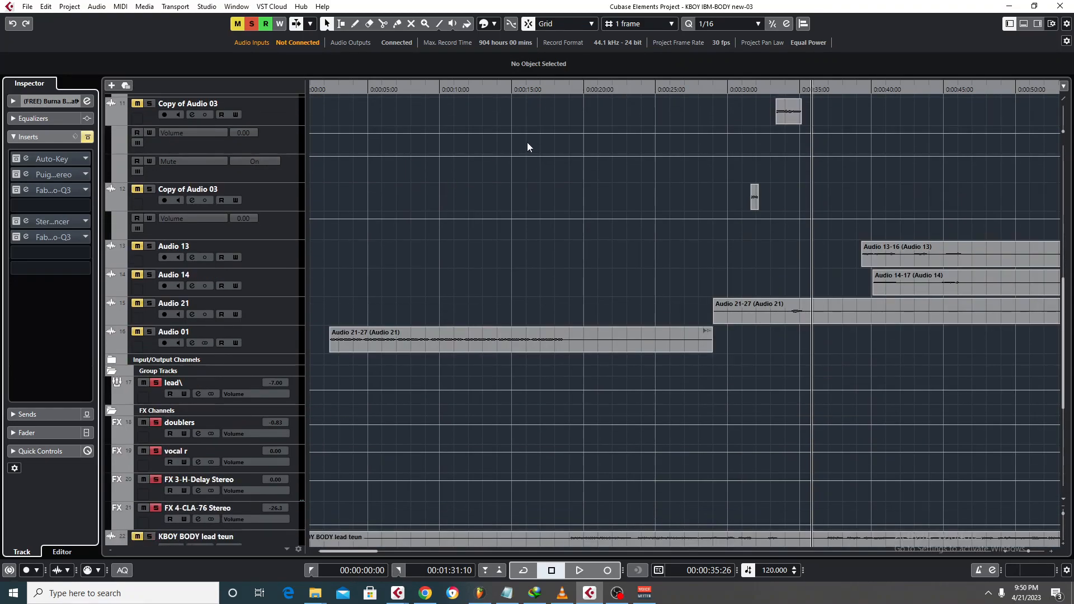
scroll(417, 183, "up", 2)
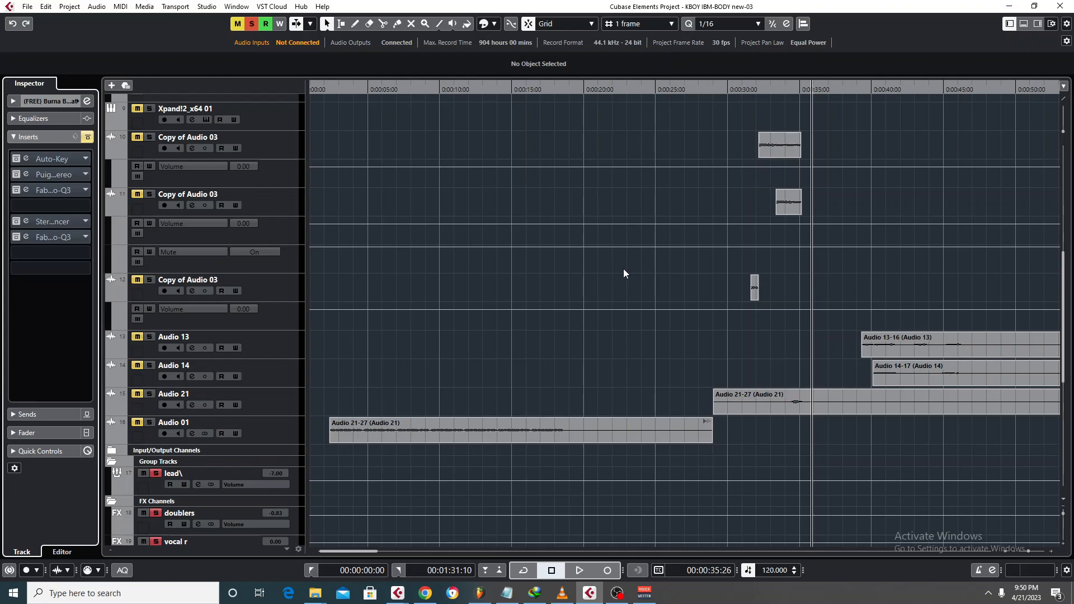
scroll(690, 255, "up", 3)
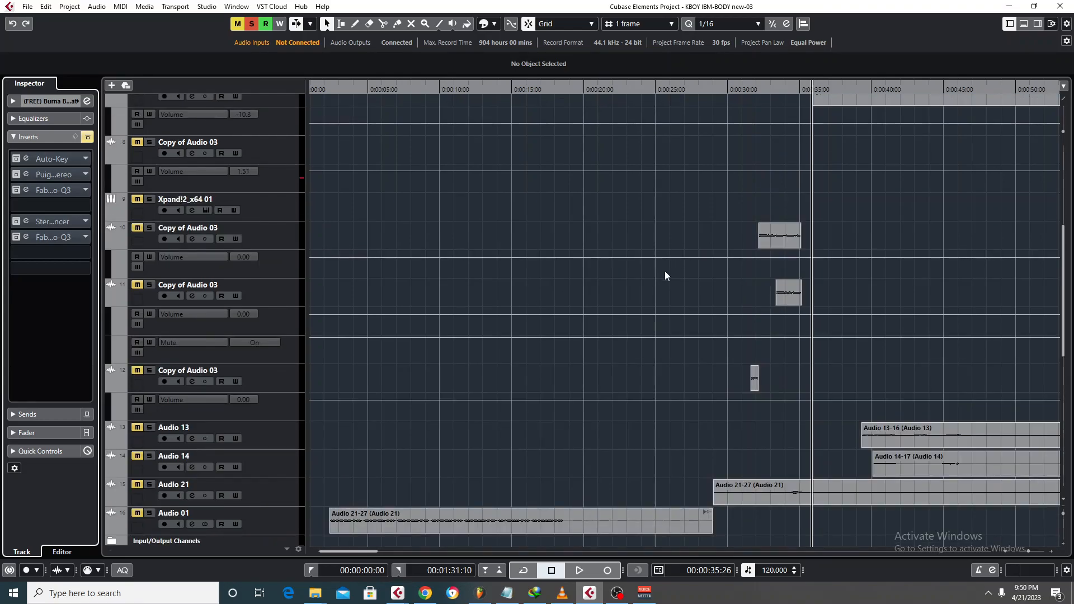
scroll(676, 252, "up", 9)
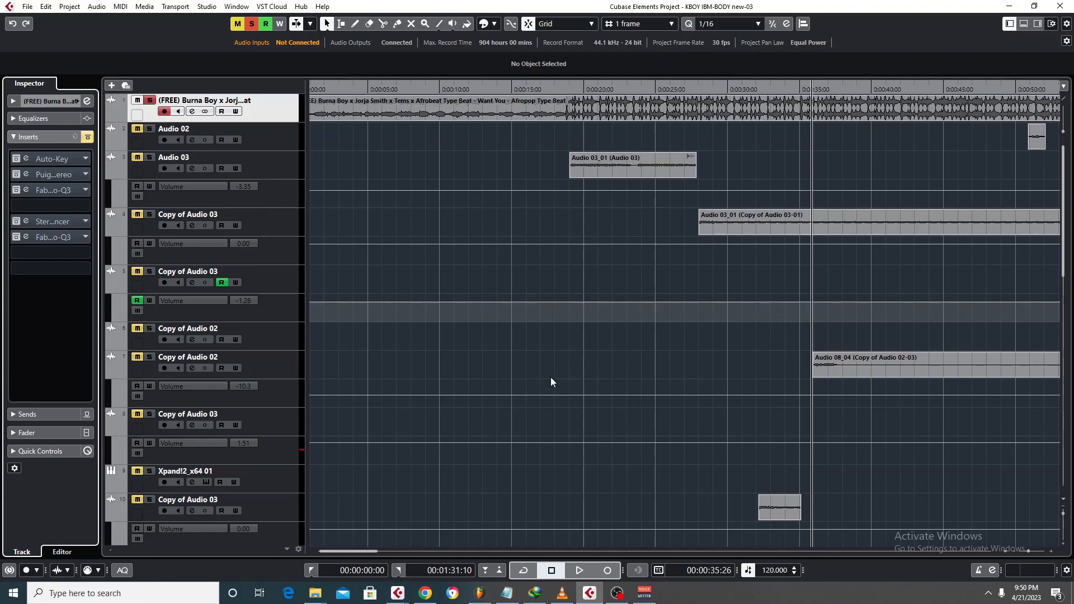
scroll(553, 372, "down", 3)
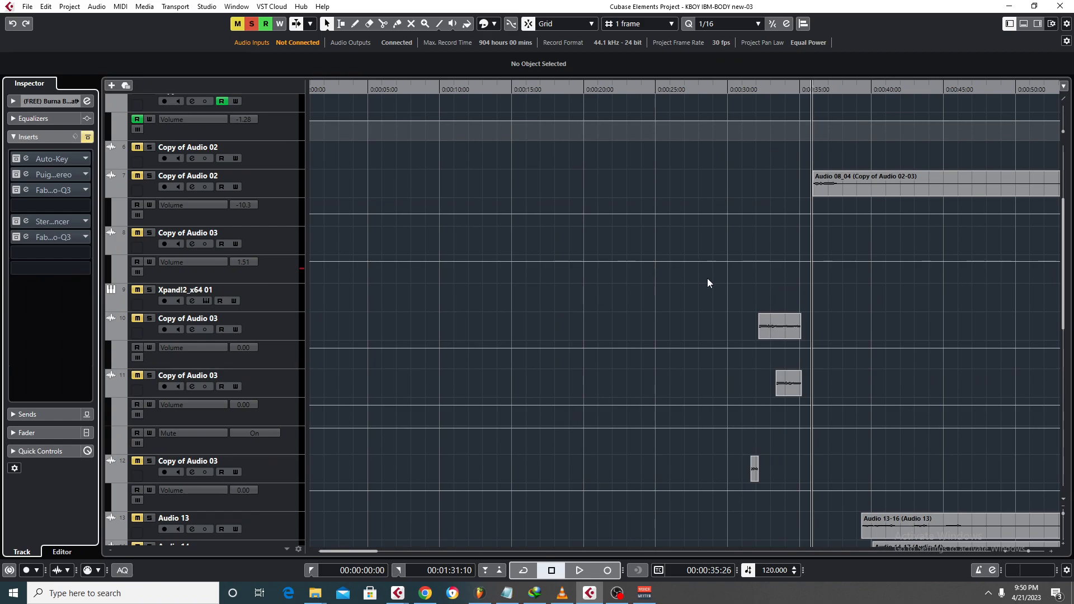
scroll(707, 277, "down", 6)
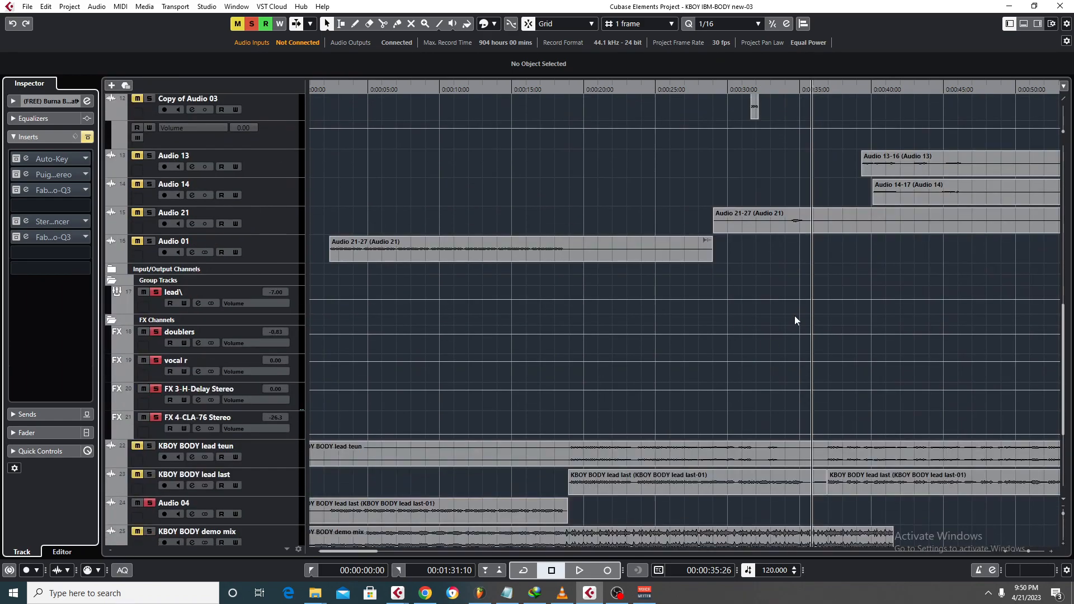